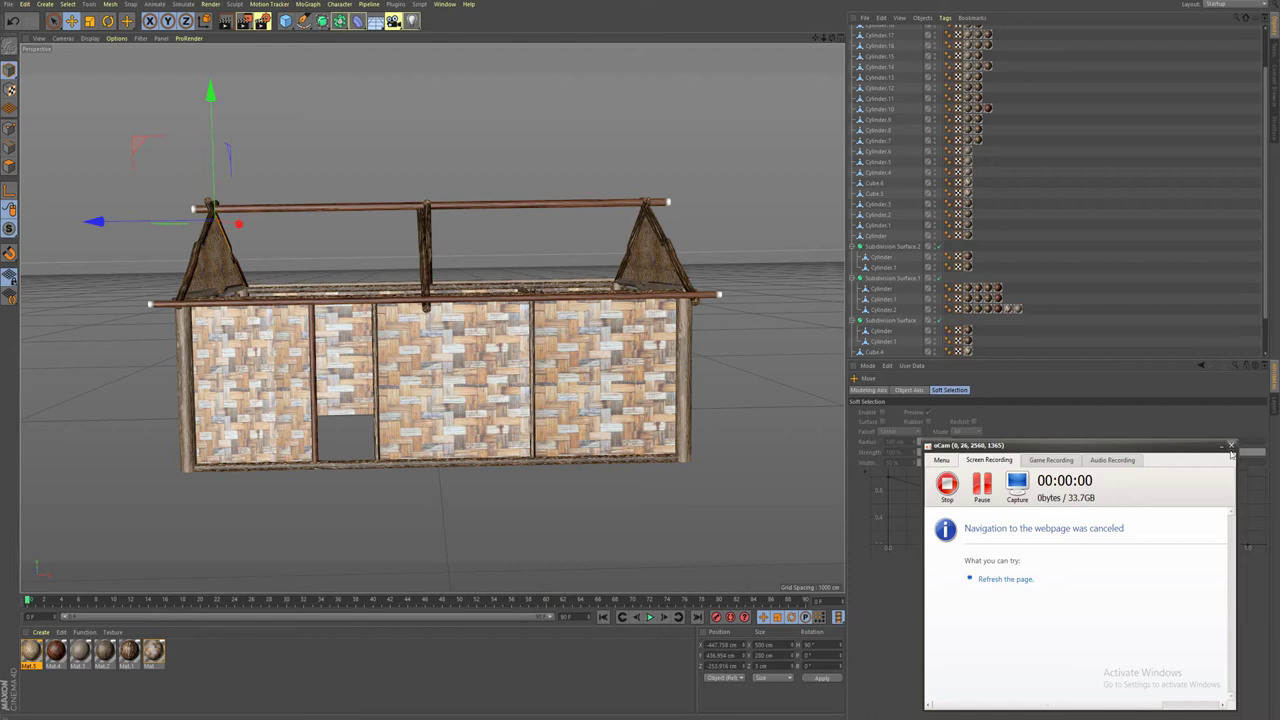
Ctrl-drag copies of Cylinder.1 and another rafter further along the hut, creating two new rafters.
{"action": "left_click", "coordinate": [1221, 449]}
{"action": "mouse_move", "coordinate": [636, 323]}
{"action": "left_mouse_down", "text": "alt"}
{"action": "mouse_move", "coordinate": [513, 400]}
{"action": "mouse_move", "coordinate": [579, 404]}
{"action": "mouse_move", "coordinate": [572, 413]}
{"action": "left_mouse_up", "text": "alt"}
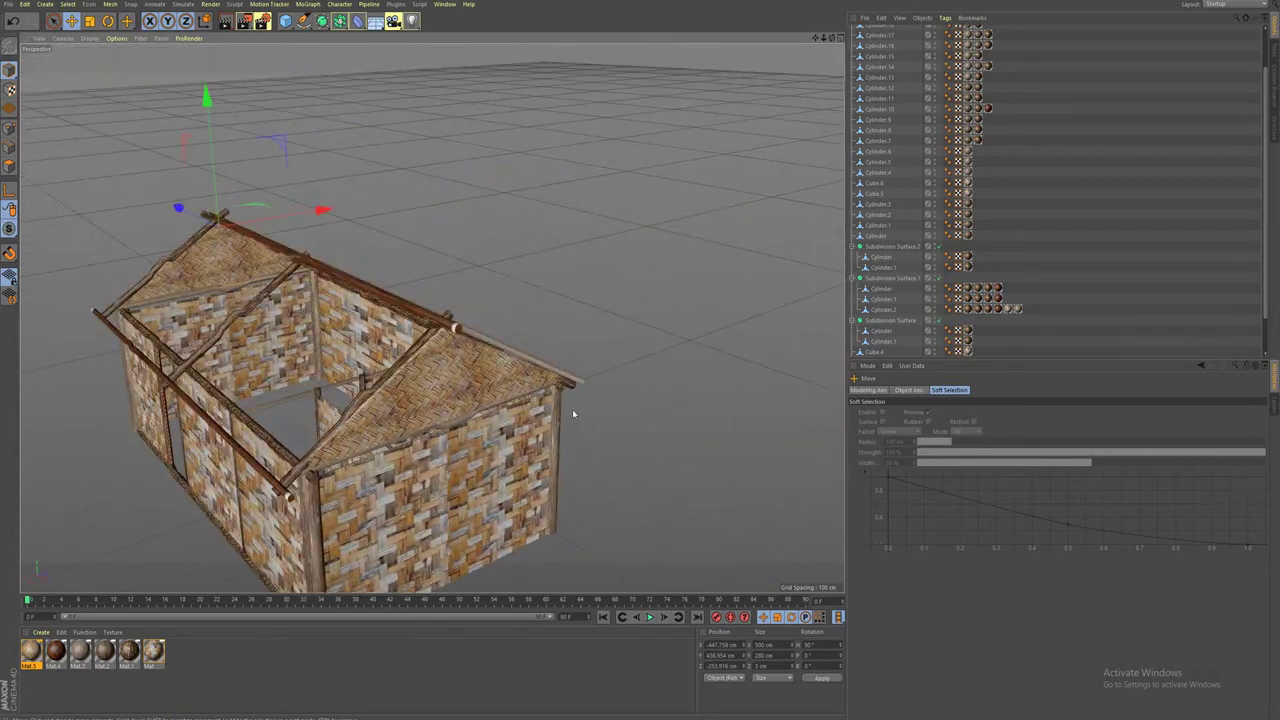
{"action": "left_click", "coordinate": [240, 455]}
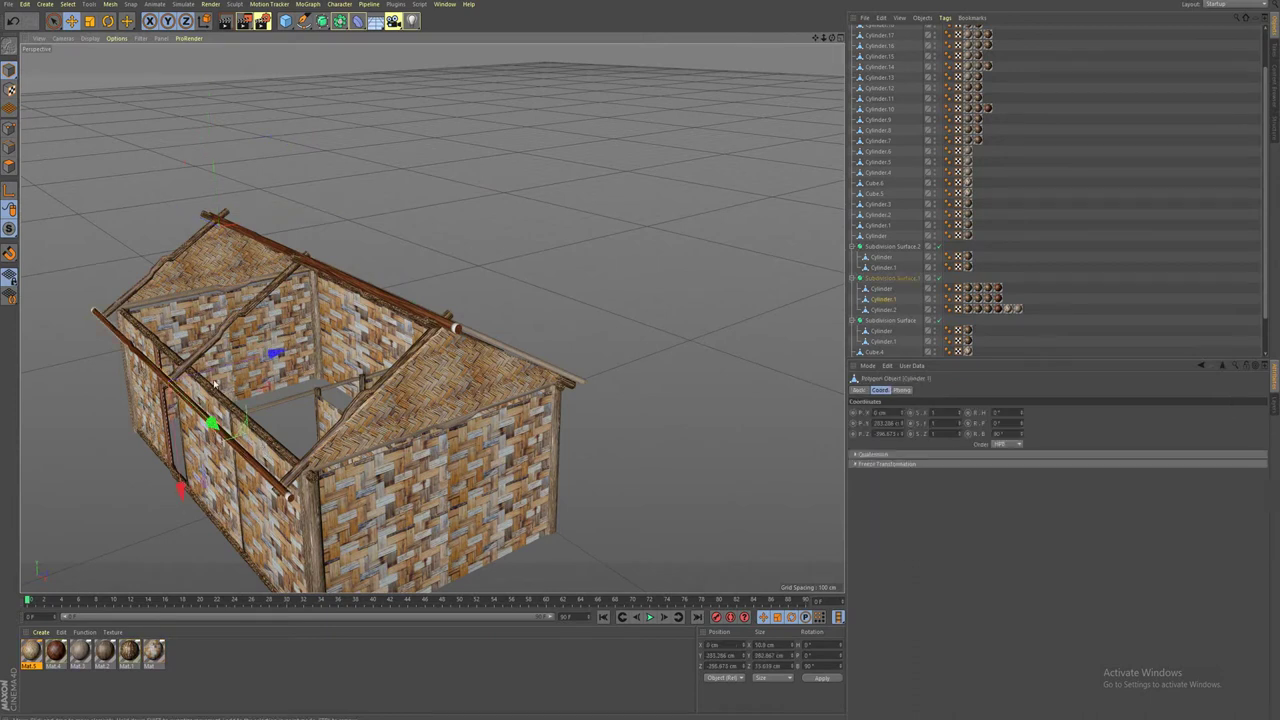
{"action": "mouse_move", "coordinate": [282, 364]}
{"action": "left_mouse_down", "text": "ctrl"}
{"action": "mouse_move", "coordinate": [343, 330]}
{"action": "mouse_move", "coordinate": [270, 428]}
{"action": "mouse_move", "coordinate": [270, 452]}
{"action": "left_mouse_up", "text": "ctrl"}
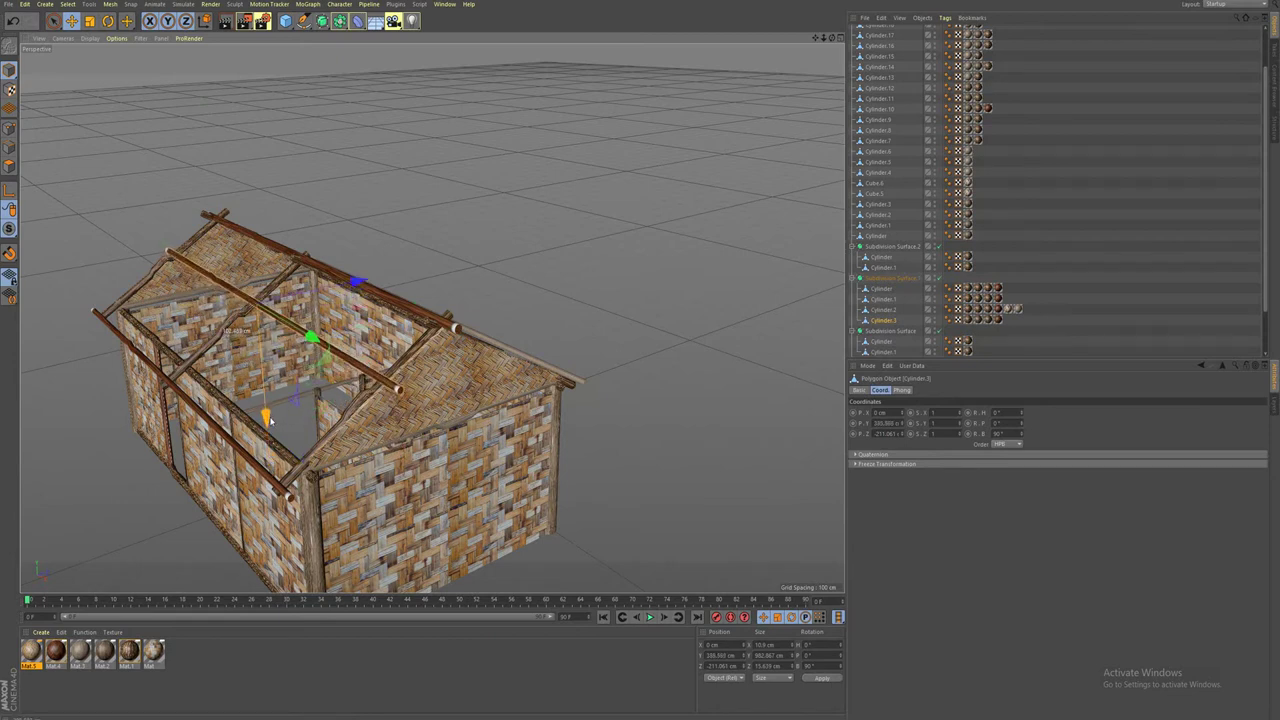
{"action": "mouse_move", "coordinate": [360, 284]}
{"action": "left_mouse_down"}
{"action": "mouse_move", "coordinate": [238, 424]}
{"action": "mouse_move", "coordinate": [232, 476]}
{"action": "mouse_move", "coordinate": [289, 441]}
{"action": "mouse_move", "coordinate": [370, 430]}
{"action": "mouse_move", "coordinate": [393, 456]}
{"action": "left_mouse_up"}
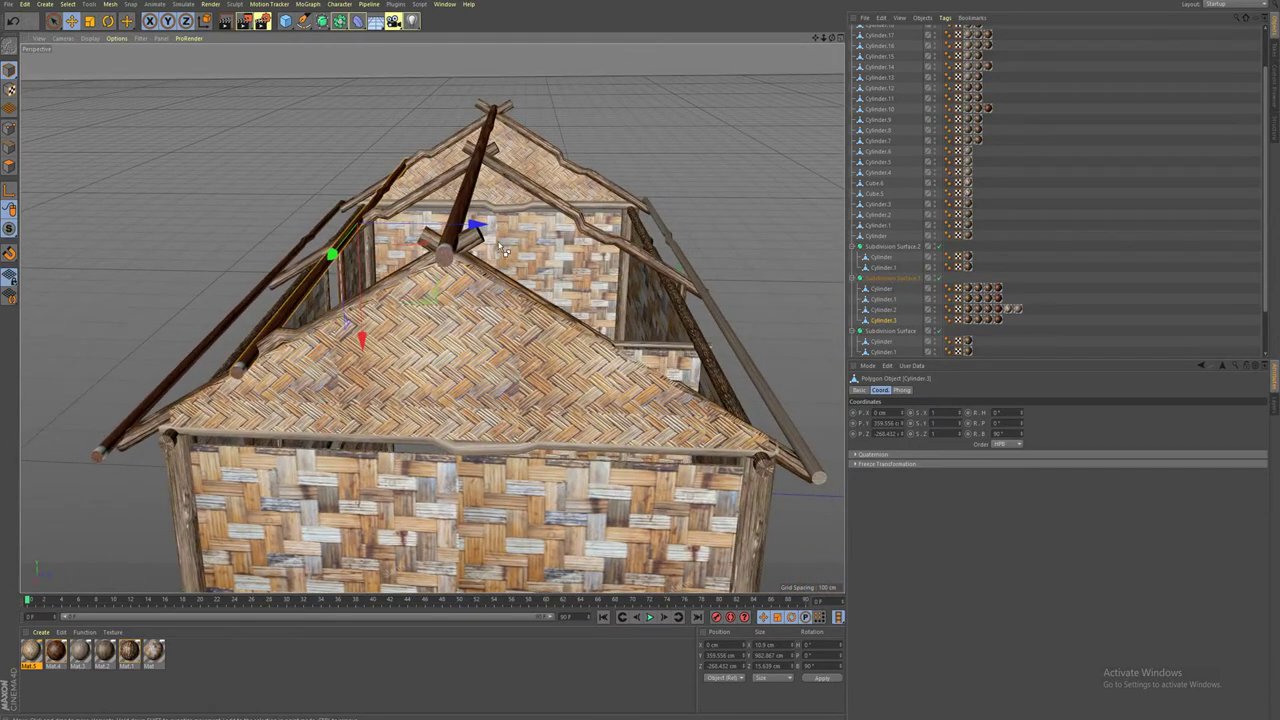
{"action": "left_click_drag", "start_coordinate": [478, 226], "coordinate": [721, 228], "text": "ctrl"}
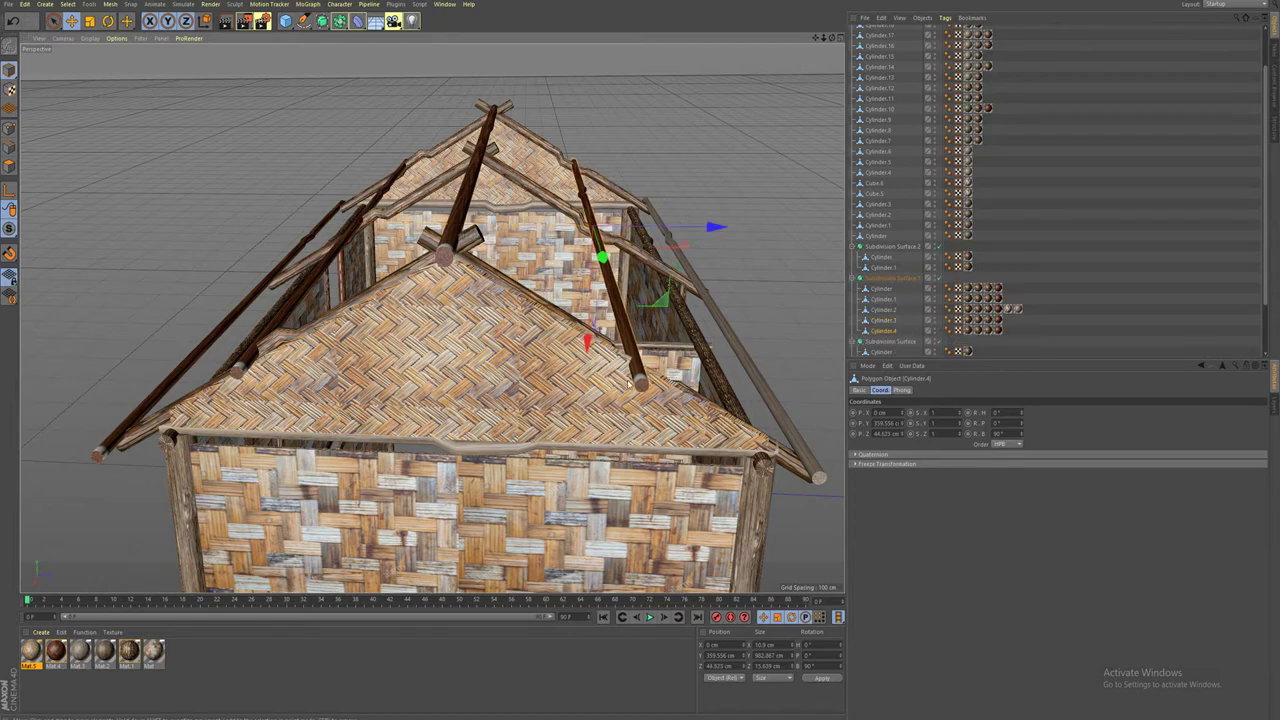
{"action": "mouse_move", "coordinate": [637, 389]}
{"action": "left_mouse_down", "text": "alt"}
{"action": "mouse_move", "coordinate": [313, 397]}
{"action": "mouse_move", "coordinate": [416, 452]}
{"action": "mouse_move", "coordinate": [350, 409]}
{"action": "mouse_move", "coordinate": [473, 410]}
{"action": "mouse_move", "coordinate": [465, 417]}
{"action": "mouse_move", "coordinate": [462, 395]}
{"action": "mouse_move", "coordinate": [453, 484]}
{"action": "mouse_move", "coordinate": [490, 470]}
{"action": "mouse_move", "coordinate": [528, 477]}
{"action": "mouse_move", "coordinate": [480, 483]}
{"action": "mouse_move", "coordinate": [586, 432]}
{"action": "mouse_move", "coordinate": [549, 412]}
{"action": "left_mouse_up", "text": "alt"}
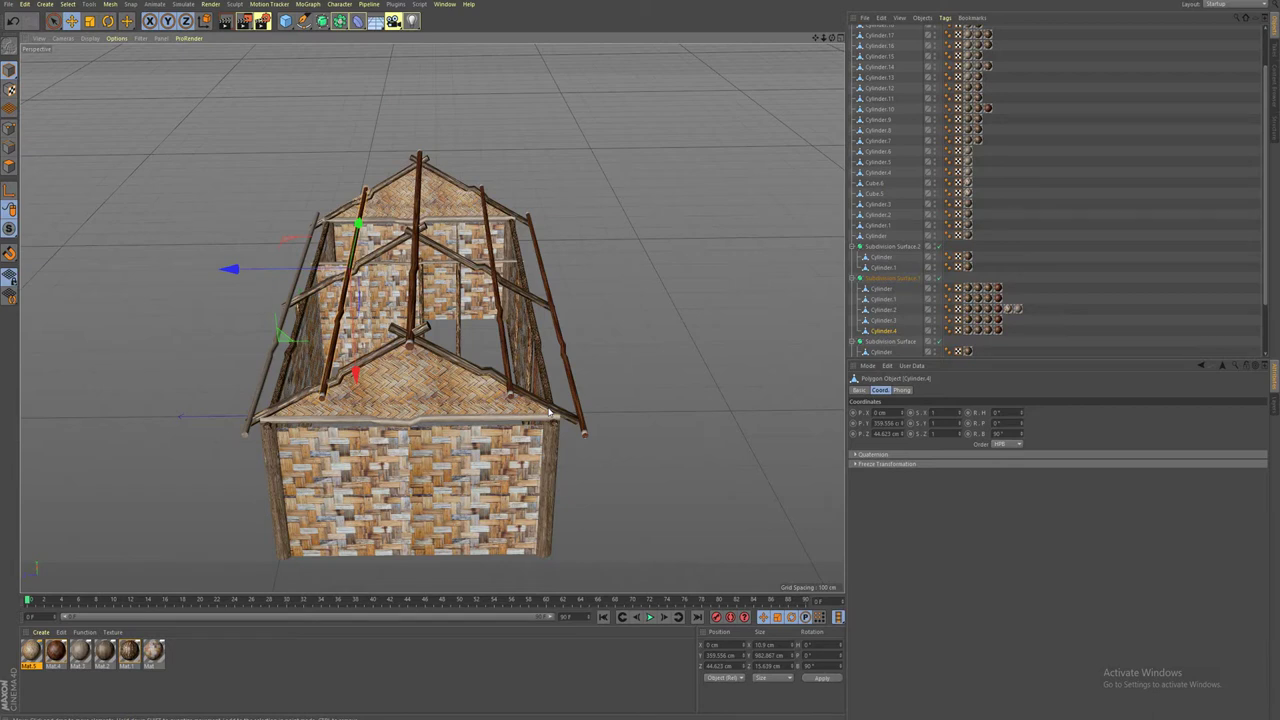
{"action": "mouse_move", "coordinate": [371, 404]}
{"action": "left_mouse_down", "text": "alt"}
{"action": "mouse_move", "coordinate": [324, 383]}
{"action": "mouse_move", "coordinate": [572, 338]}
{"action": "mouse_move", "coordinate": [540, 395]}
{"action": "left_mouse_up", "text": "alt"}
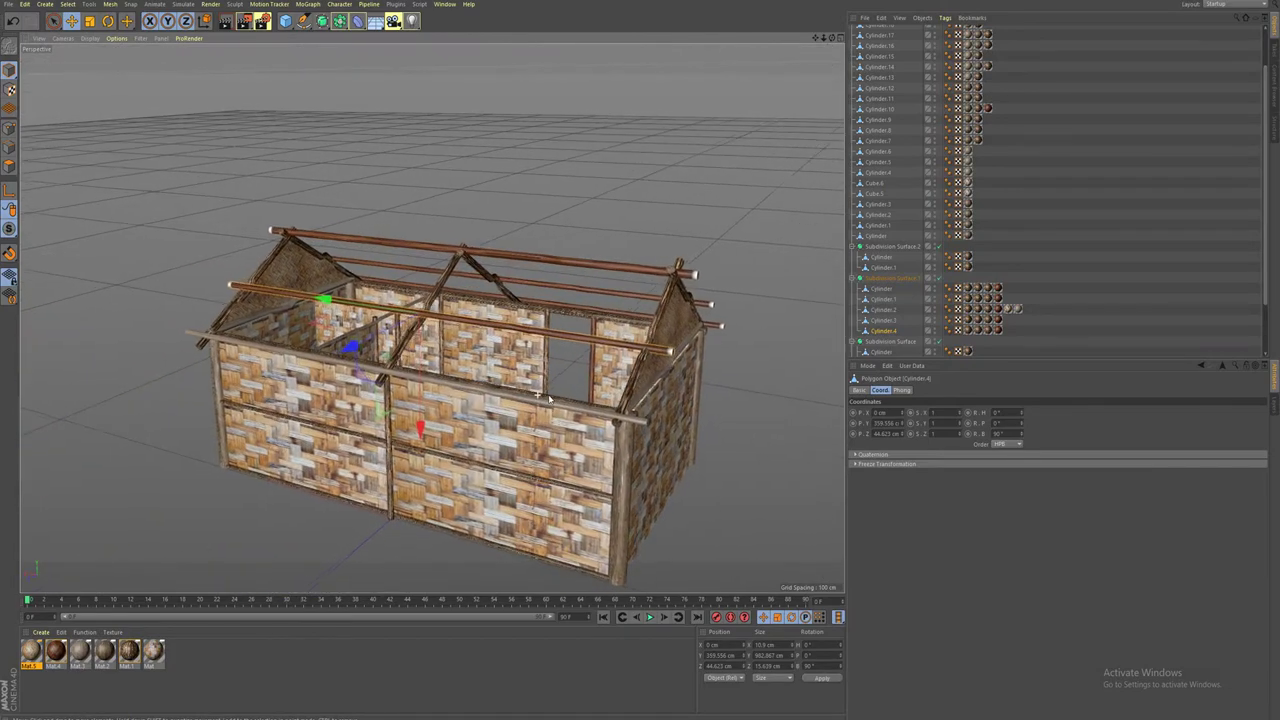
{"action": "left_click_drag", "start_coordinate": [540, 393], "coordinate": [607, 442], "text": "alt"}
{"action": "mouse_move", "coordinate": [663, 474]}
{"action": "left_mouse_down", "text": "alt"}
{"action": "mouse_move", "coordinate": [535, 463]}
{"action": "mouse_move", "coordinate": [572, 413]}
{"action": "left_mouse_up", "text": "alt"}
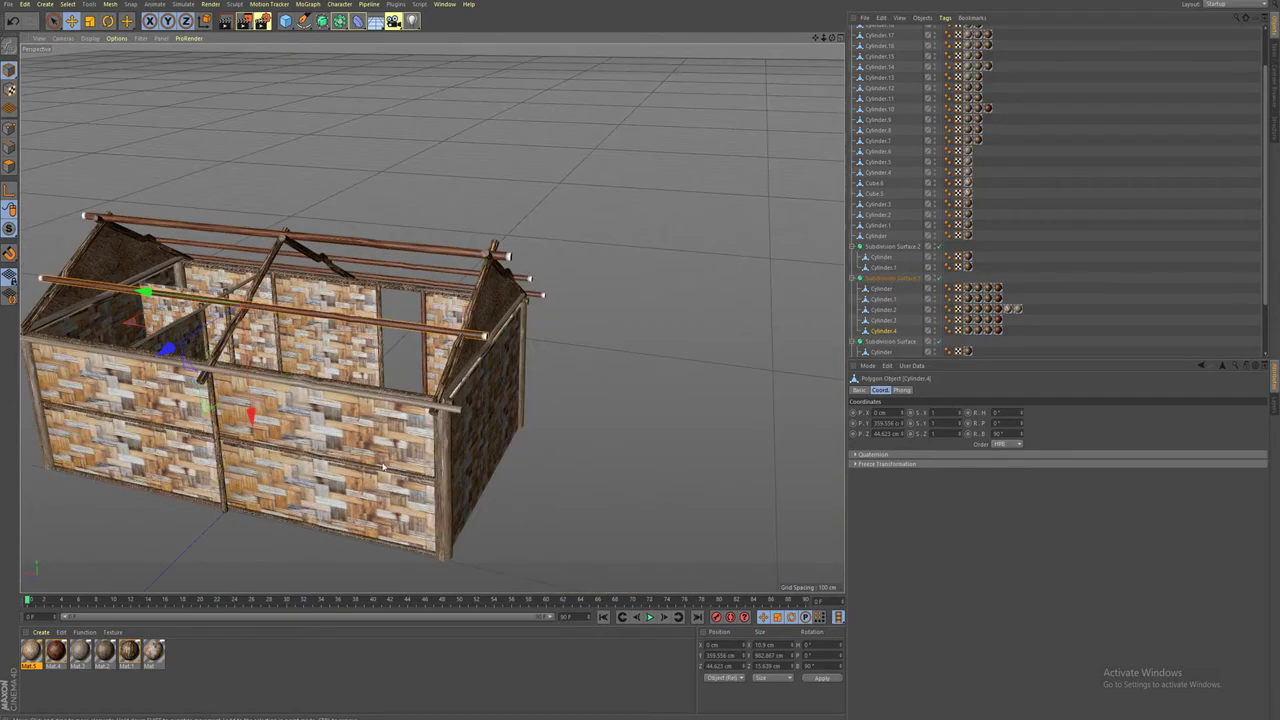
{"action": "left_click", "coordinate": [290, 22]}
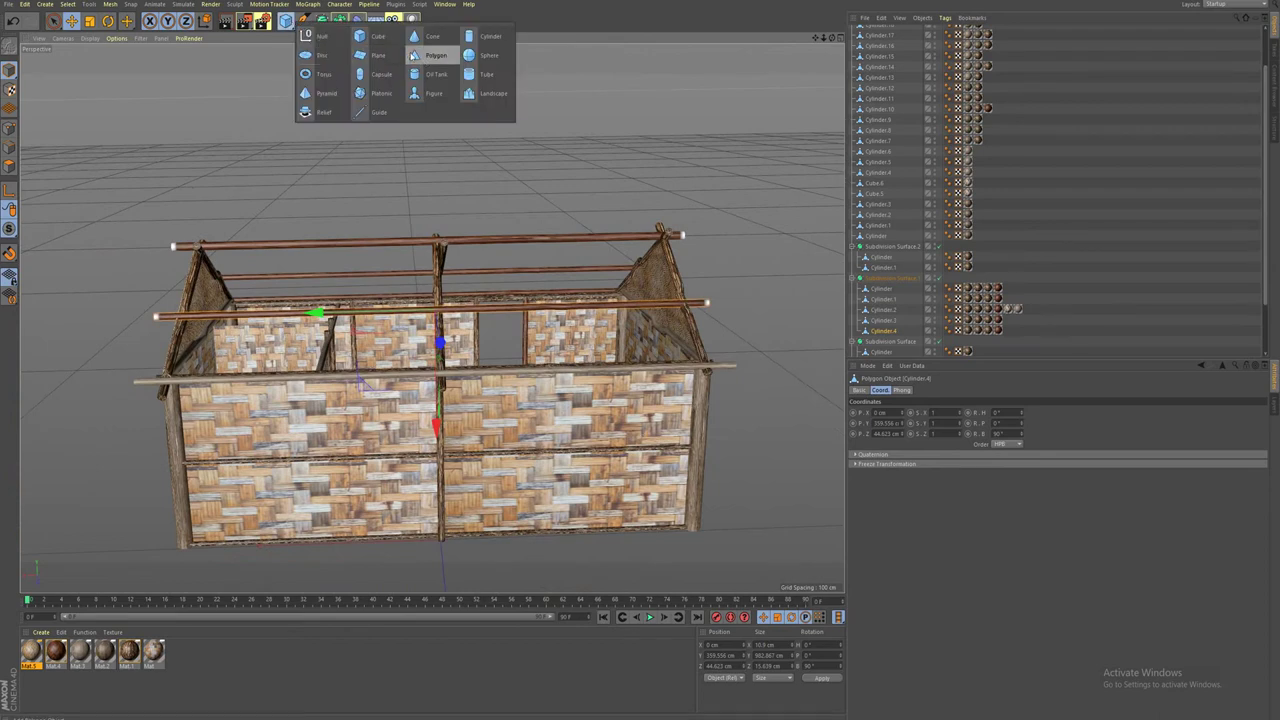
Add a Plane primitive and move it along Z, away from the hut.
{"action": "left_click", "coordinate": [372, 55]}
{"action": "scroll", "coordinate": [377, 470], "scroll_direction": "down", "scroll_amount": 3}
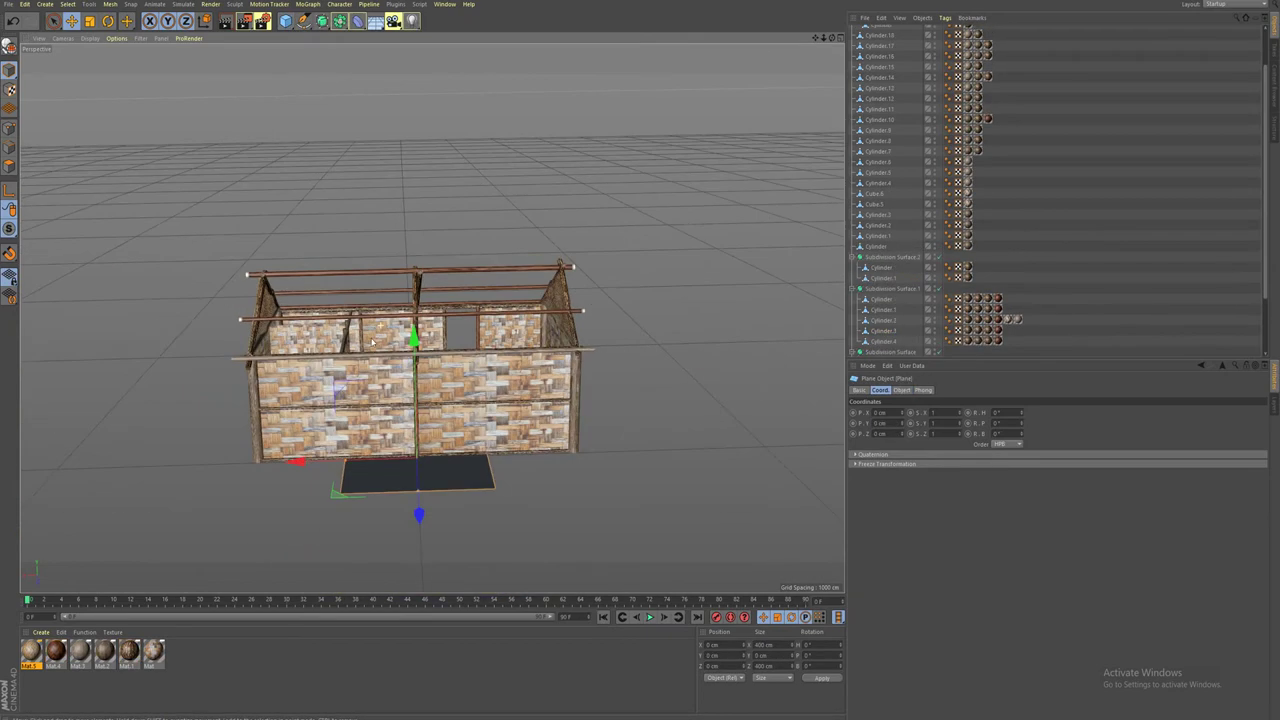
{"action": "mouse_move", "coordinate": [419, 515]}
{"action": "left_mouse_down"}
{"action": "mouse_move", "coordinate": [398, 565]}
{"action": "mouse_move", "coordinate": [366, 531]}
{"action": "left_mouse_up"}
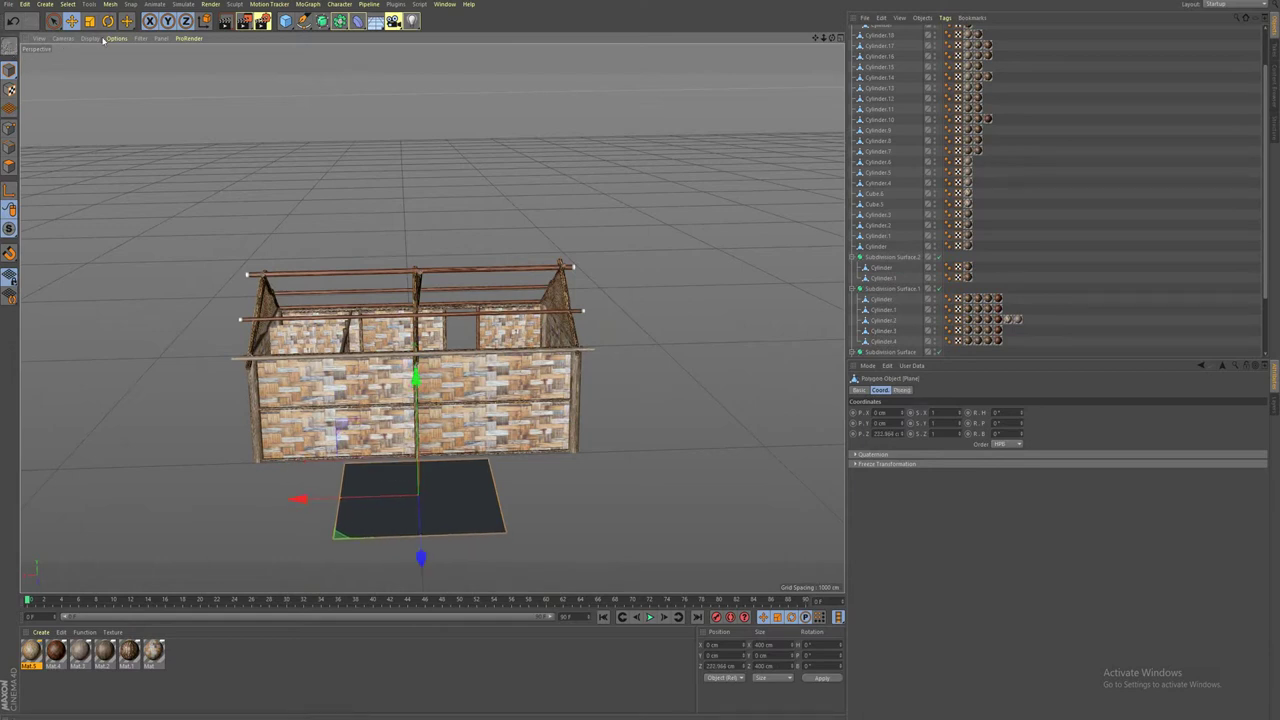
Scale the plane to about 235% along X, roughly 1142 cm long.
{"action": "left_click", "coordinate": [89, 21]}
{"action": "left_click_drag", "start_coordinate": [298, 499], "coordinate": [66, 487]}
{"action": "mouse_move", "coordinate": [283, 587]}
{"action": "left_mouse_down", "text": "alt"}
{"action": "mouse_move", "coordinate": [354, 571]}
{"action": "mouse_move", "coordinate": [366, 583]}
{"action": "mouse_move", "coordinate": [364, 545]}
{"action": "left_mouse_up", "text": "alt"}
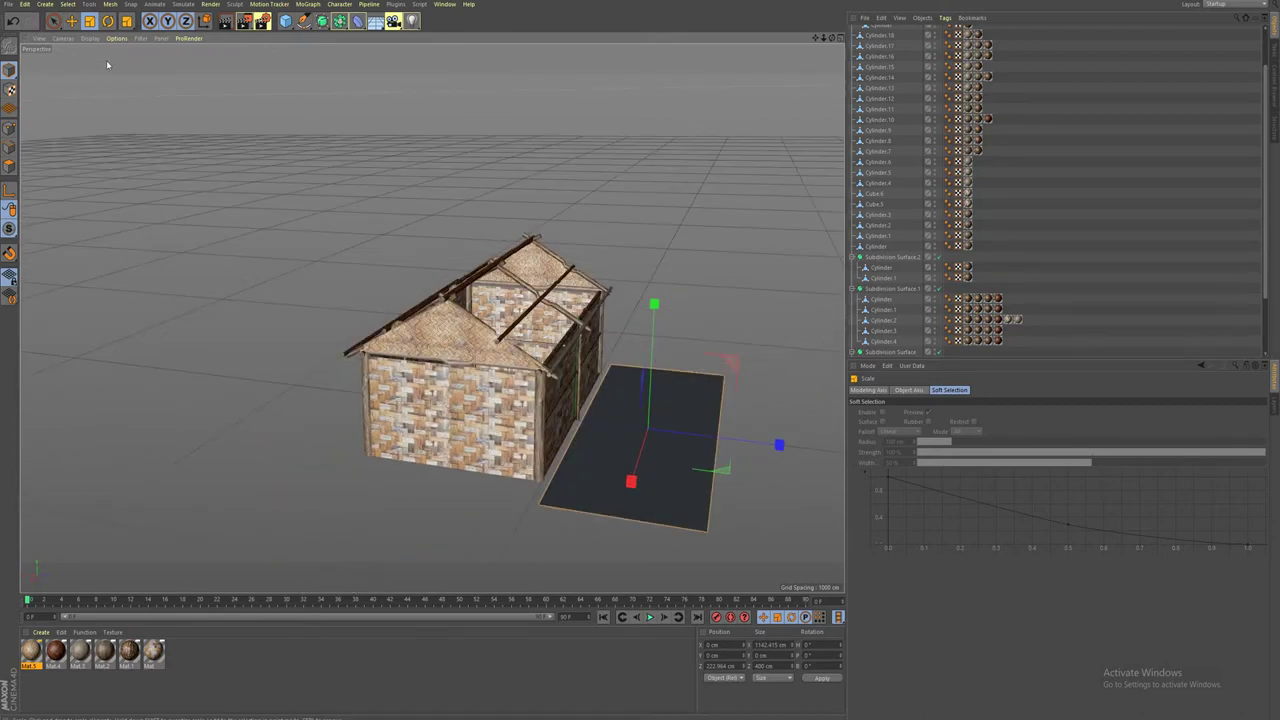
{"action": "left_click", "coordinate": [71, 21]}
Raise the plane over the roof to about 371 cm and tilt it toward the slope.
{"action": "left_click_drag", "start_coordinate": [660, 325], "coordinate": [646, 177]}
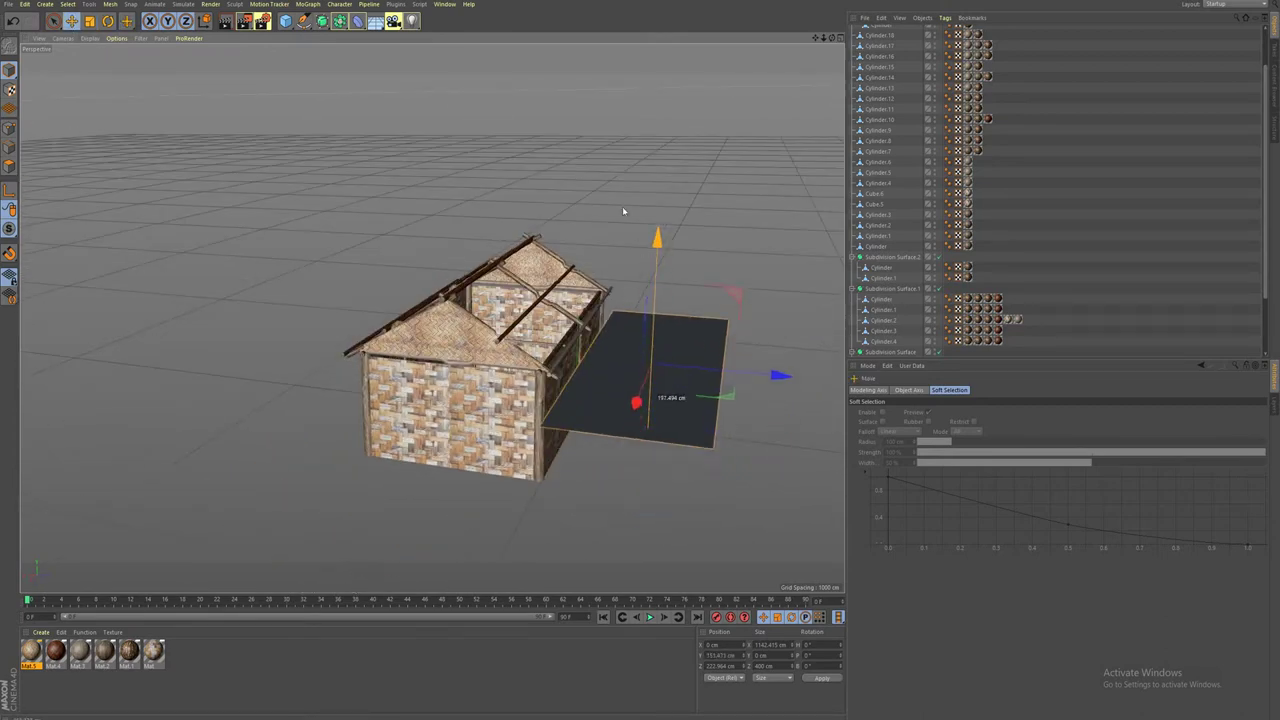
{"action": "left_click_drag", "start_coordinate": [776, 310], "coordinate": [626, 312]}
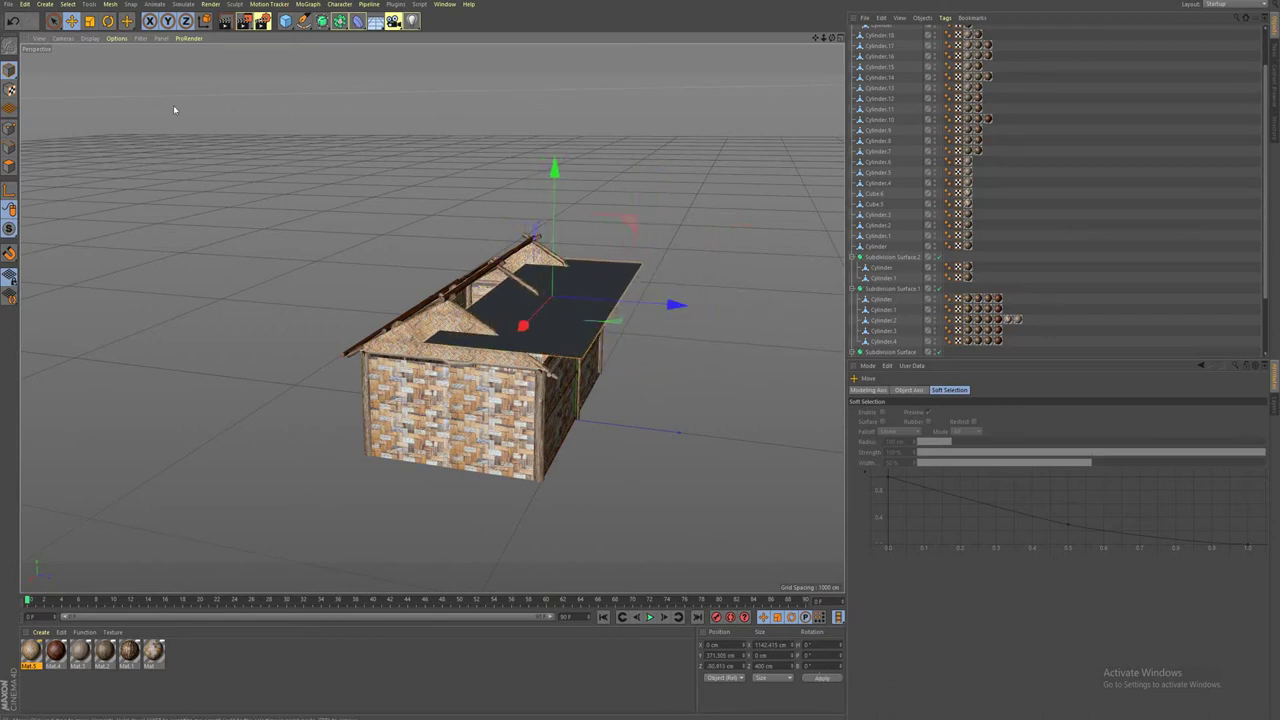
{"action": "left_click", "coordinate": [108, 21]}
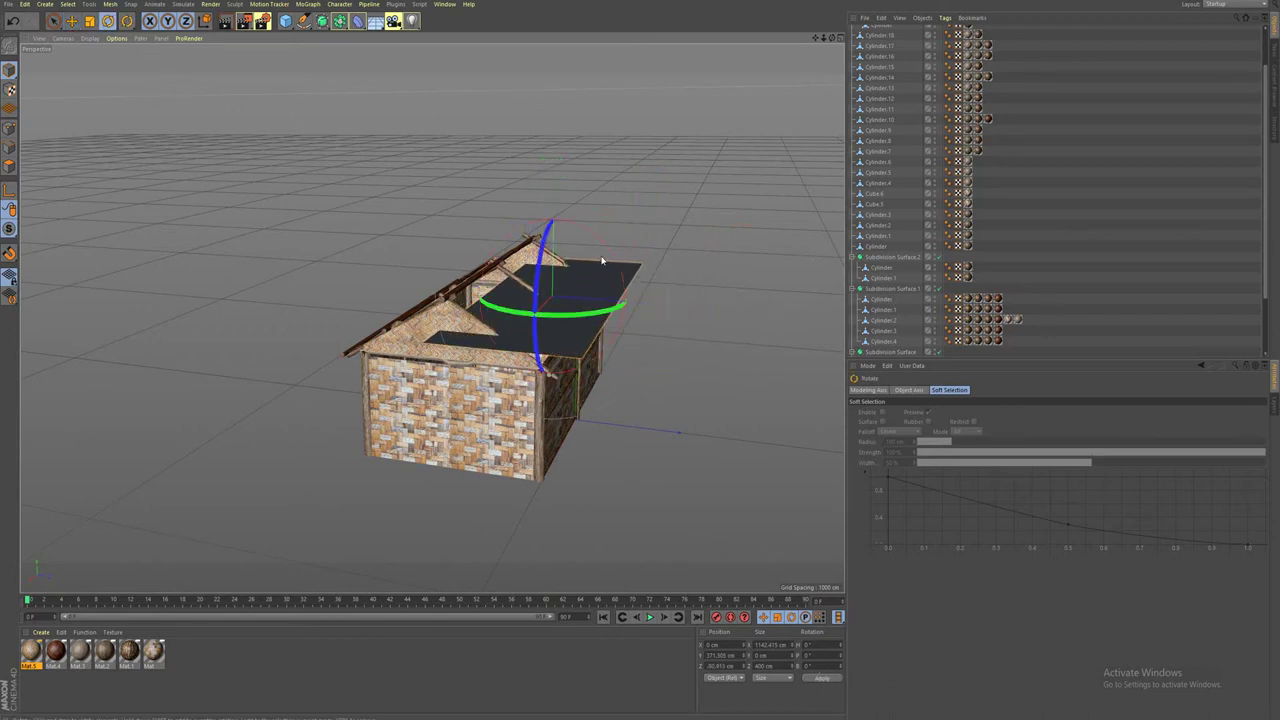
{"action": "left_click_drag", "start_coordinate": [602, 261], "coordinate": [622, 262]}
{"action": "key", "text": "ctrl+z"}
{"action": "left_click_drag", "start_coordinate": [608, 264], "coordinate": [638, 322]}
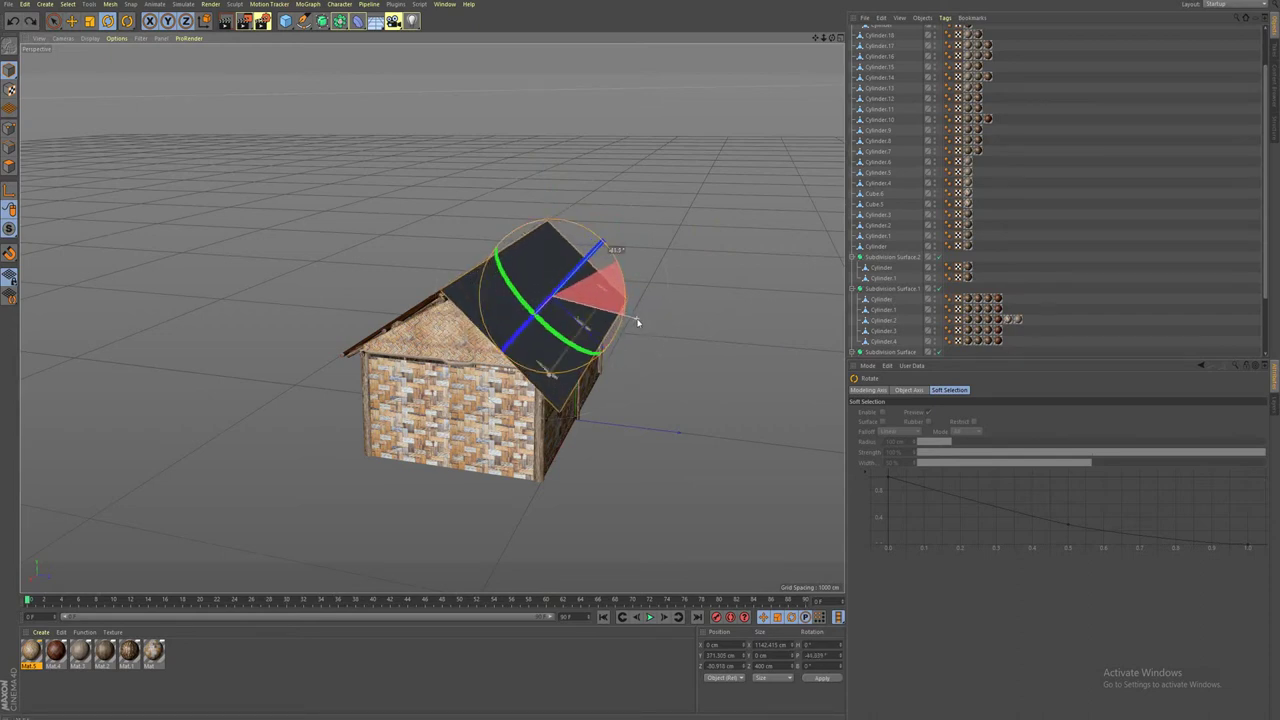
Fine-tune the plane's tilt to roughly -29.5° to match the roof pitch.
{"action": "mouse_move", "coordinate": [519, 477]}
{"action": "left_mouse_down", "text": "alt"}
{"action": "mouse_move", "coordinate": [552, 457]}
{"action": "mouse_move", "coordinate": [560, 429]}
{"action": "mouse_move", "coordinate": [507, 459]}
{"action": "left_mouse_up", "text": "alt"}
{"action": "left_click_drag", "start_coordinate": [518, 162], "coordinate": [531, 154]}
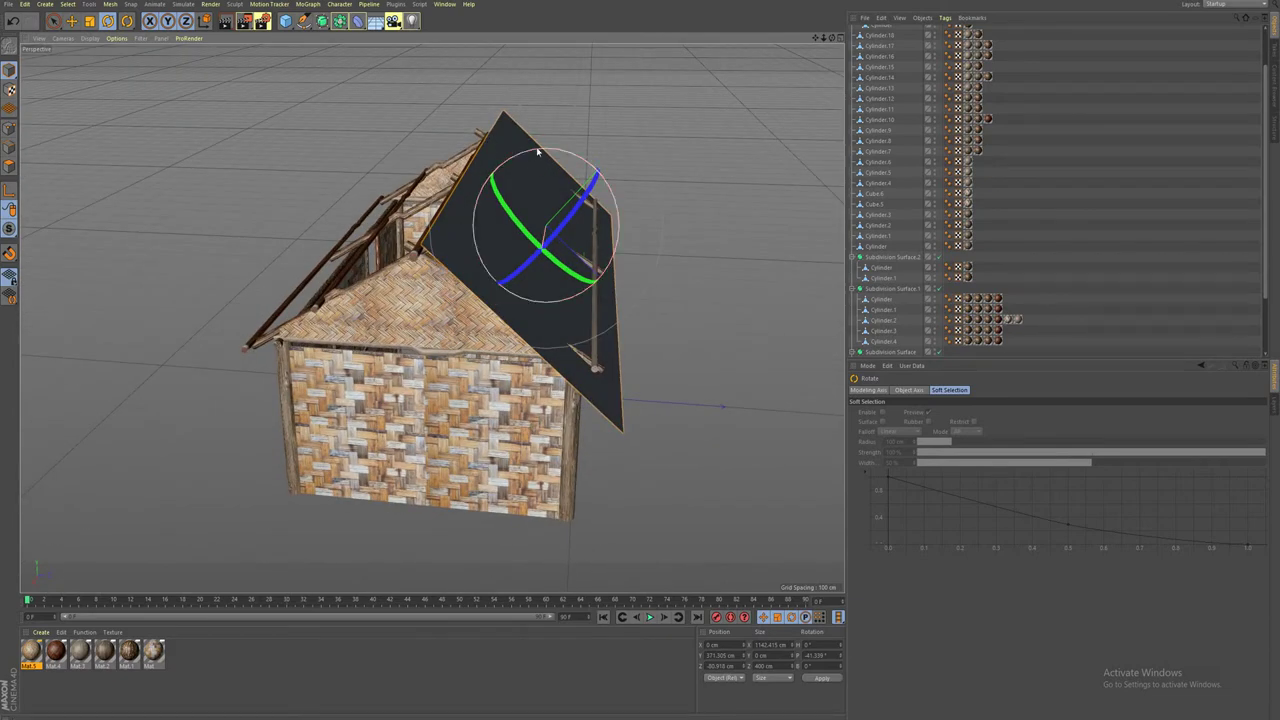
{"action": "mouse_move", "coordinate": [531, 154]}
{"action": "left_mouse_down", "text": "alt"}
{"action": "mouse_move", "coordinate": [479, 190]}
{"action": "mouse_move", "coordinate": [430, 342]}
{"action": "left_mouse_up", "text": "alt"}
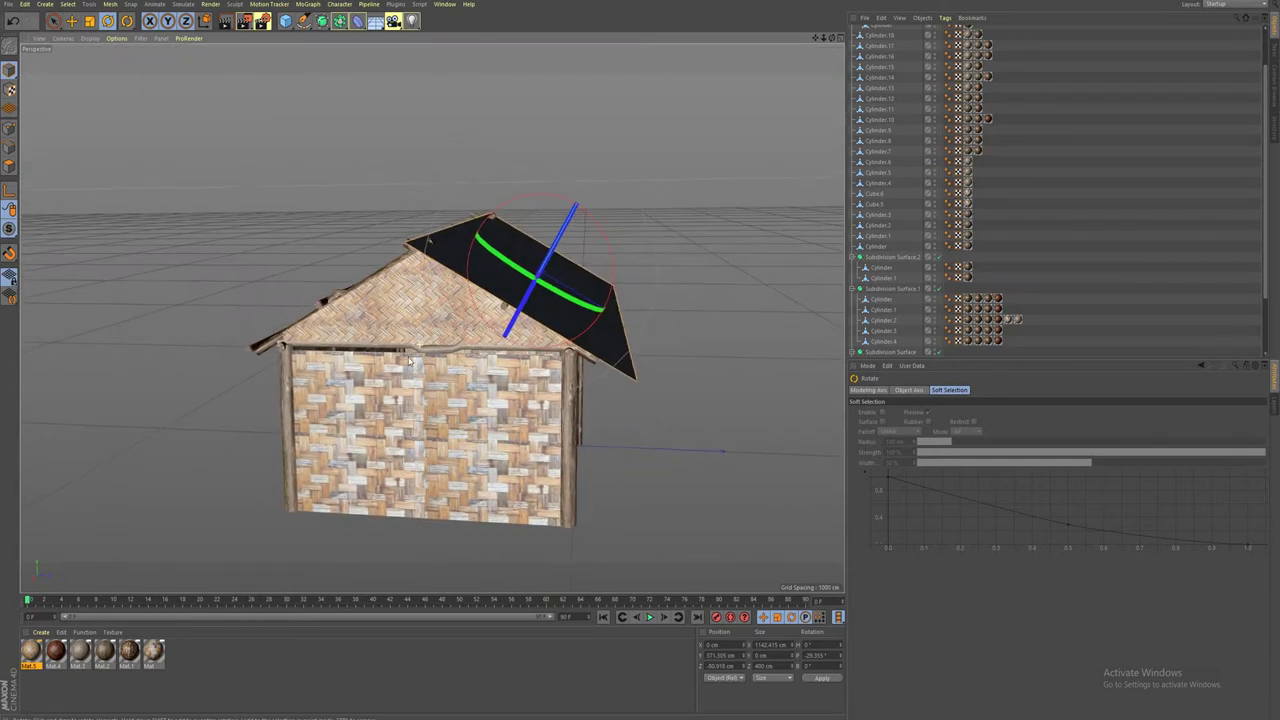
{"action": "mouse_move", "coordinate": [430, 342]}
{"action": "left_mouse_down", "text": "alt"}
{"action": "mouse_move", "coordinate": [368, 358]}
{"action": "mouse_move", "coordinate": [390, 367]}
{"action": "left_mouse_up", "text": "alt"}
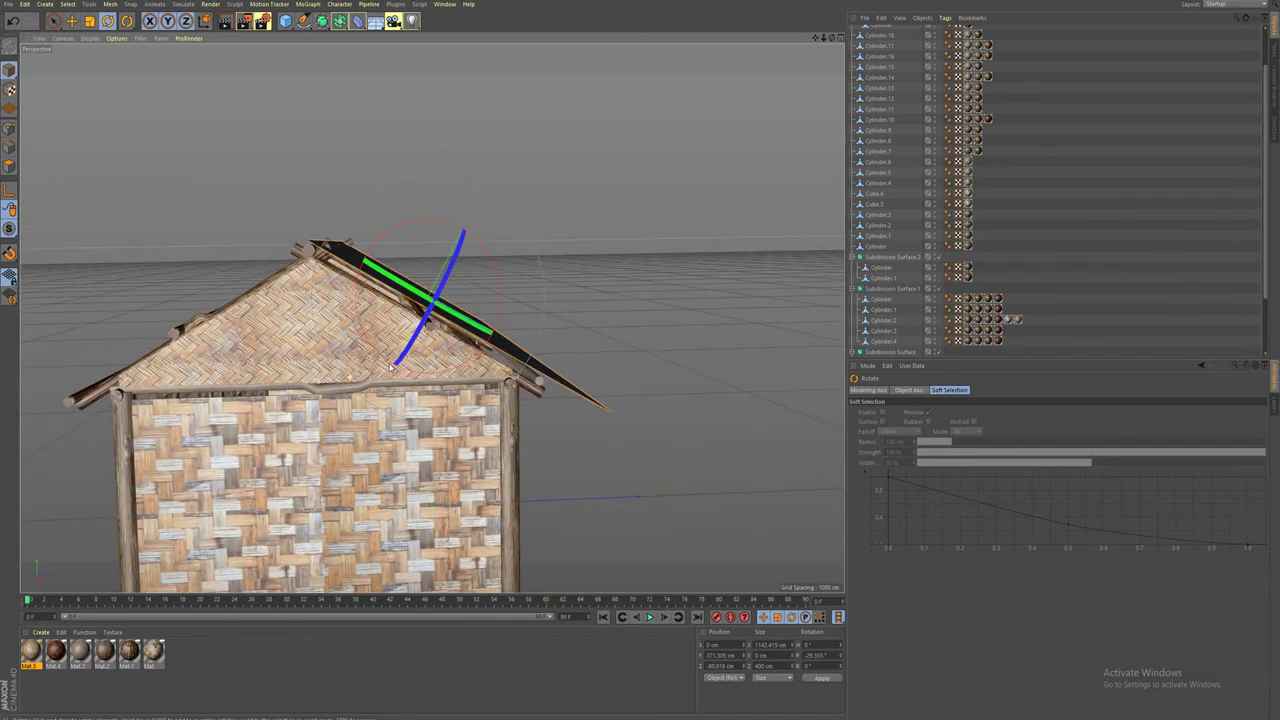
{"action": "left_click_drag", "start_coordinate": [480, 243], "coordinate": [483, 241]}
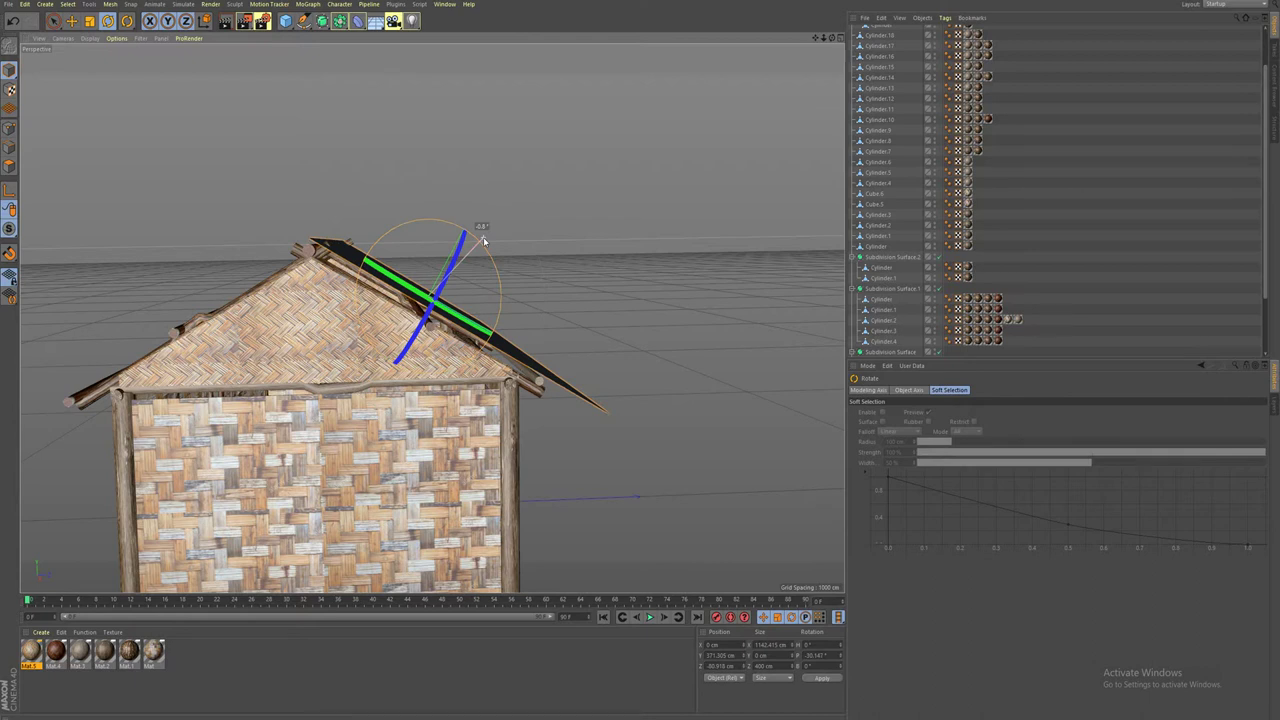
{"action": "left_click_drag", "start_coordinate": [483, 241], "coordinate": [482, 244]}
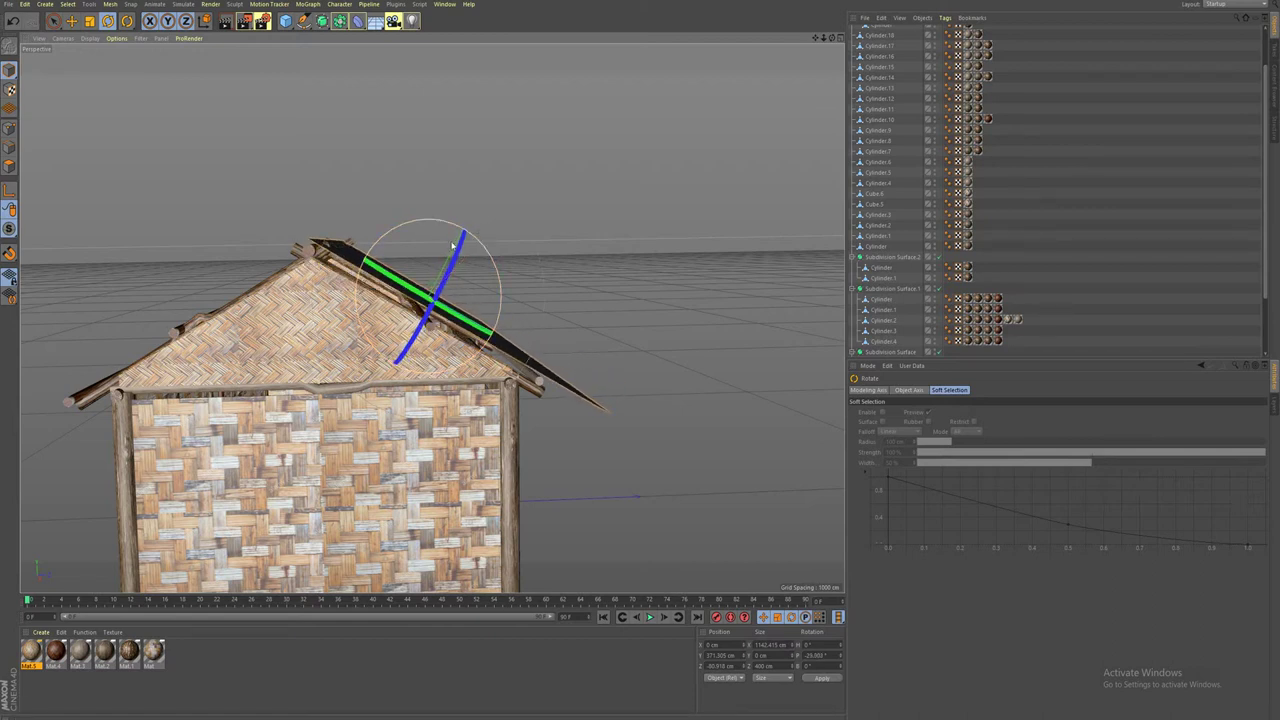
{"action": "left_click", "coordinate": [71, 21]}
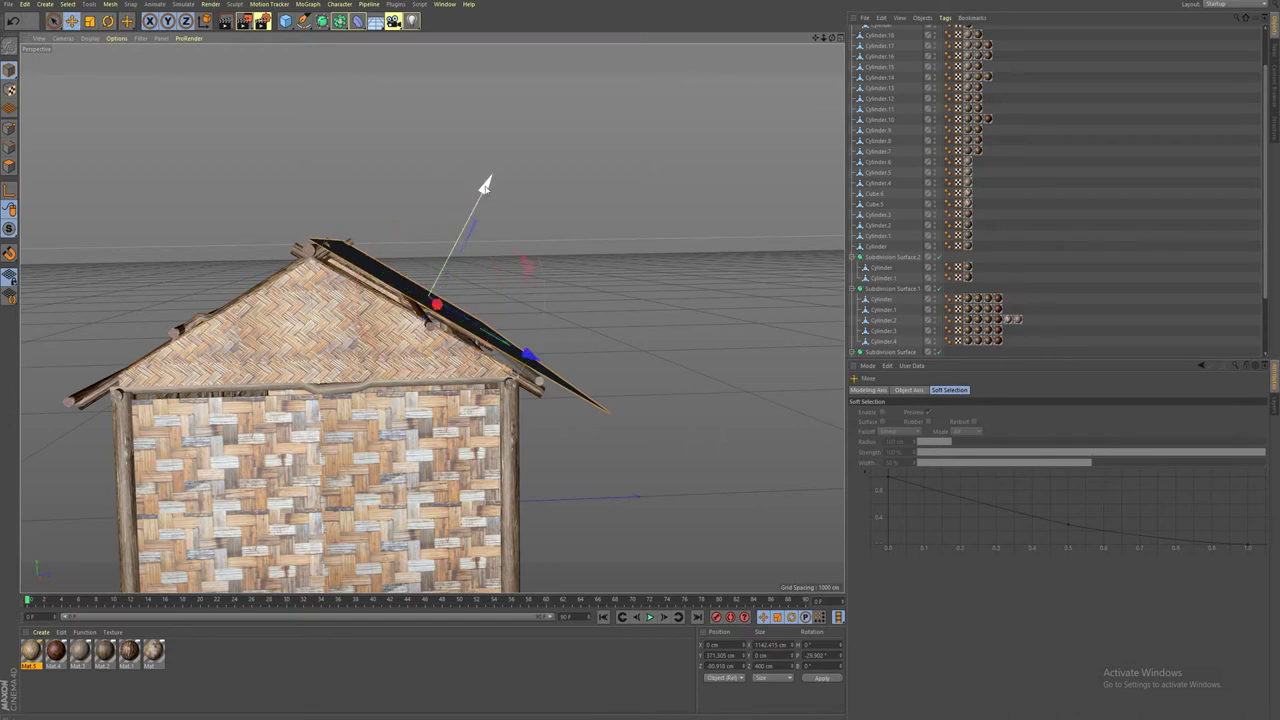
Nudge the roof plane down onto the rafters and tilt it about one degree.
{"action": "left_click_drag", "start_coordinate": [484, 187], "coordinate": [482, 191]}
{"action": "left_click_drag", "start_coordinate": [521, 291], "coordinate": [450, 371], "text": "alt"}
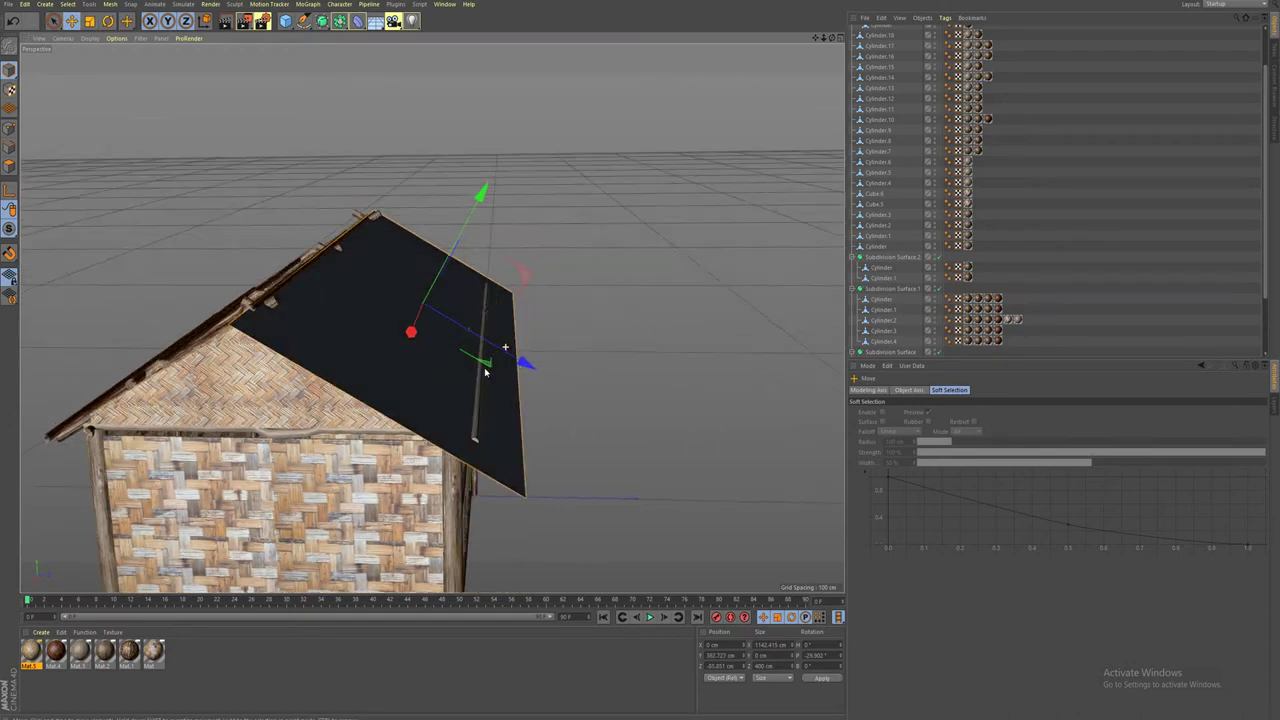
{"action": "left_click", "coordinate": [108, 21]}
{"action": "left_click_drag", "start_coordinate": [472, 246], "coordinate": [468, 247]}
Raise the roof plane a few centimetres to about 375 cm, flush on the rafters.
{"action": "left_click", "coordinate": [70, 21]}
{"action": "left_click_drag", "start_coordinate": [466, 177], "coordinate": [466, 173]}
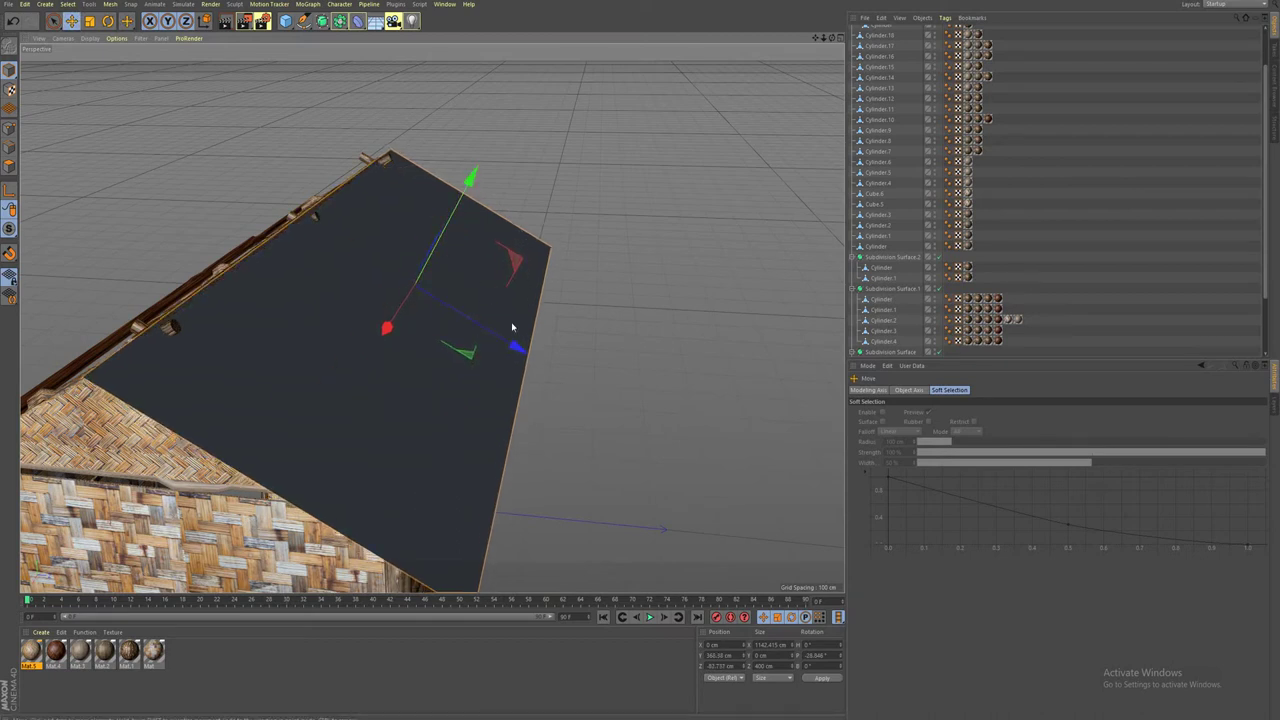
{"action": "left_click_drag", "start_coordinate": [514, 343], "coordinate": [510, 345]}
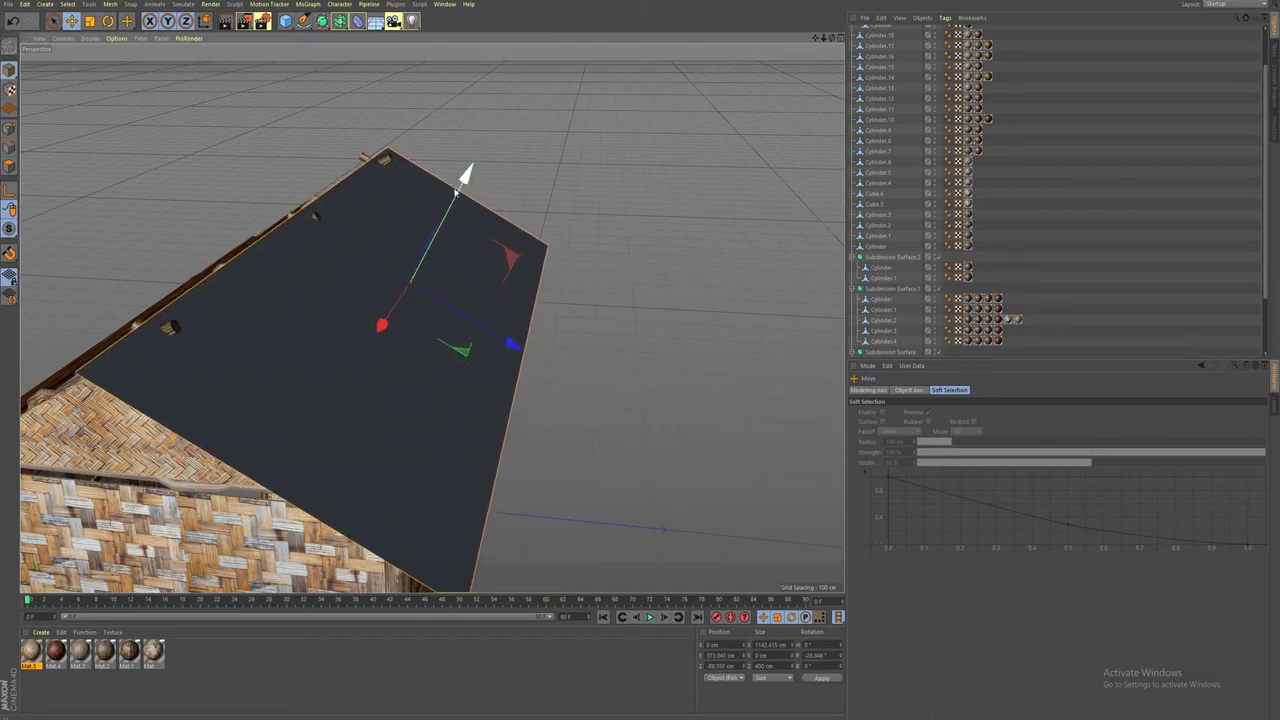
{"action": "left_click_drag", "start_coordinate": [466, 177], "coordinate": [468, 174]}
{"action": "left_click_drag", "start_coordinate": [199, 456], "coordinate": [237, 438], "text": "alt"}
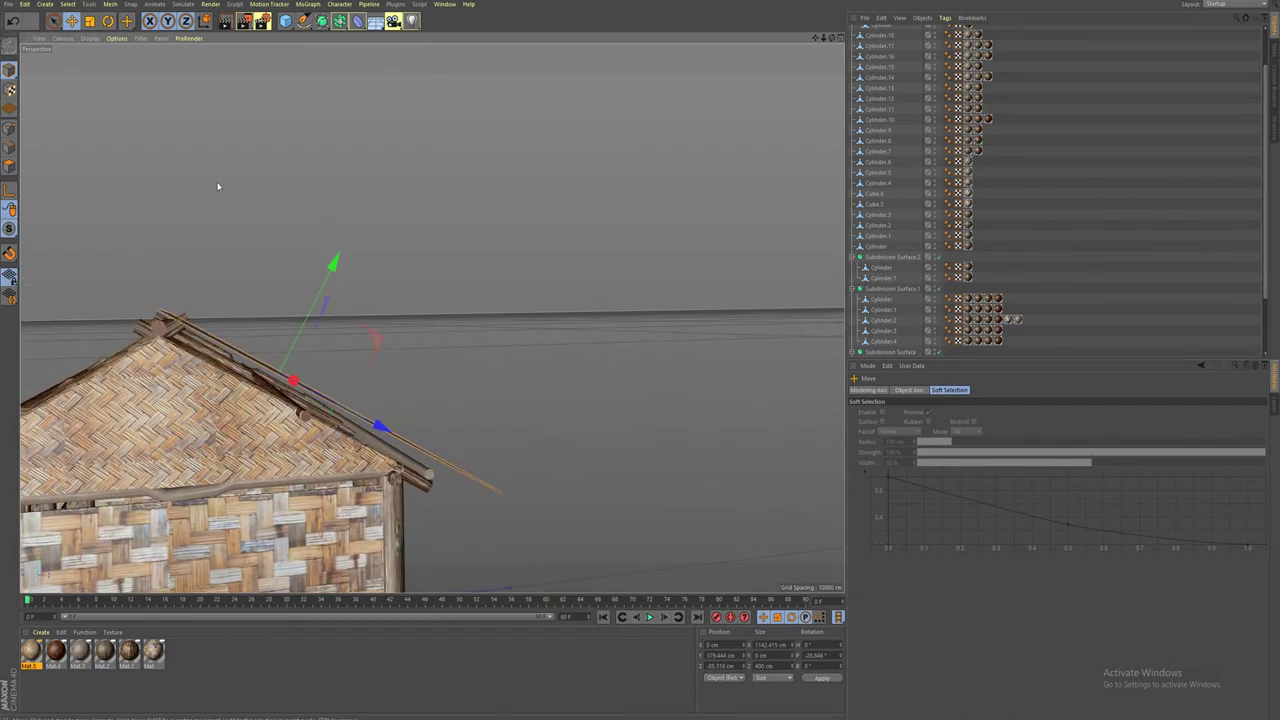
{"action": "left_click_drag", "start_coordinate": [333, 262], "coordinate": [328, 271]}
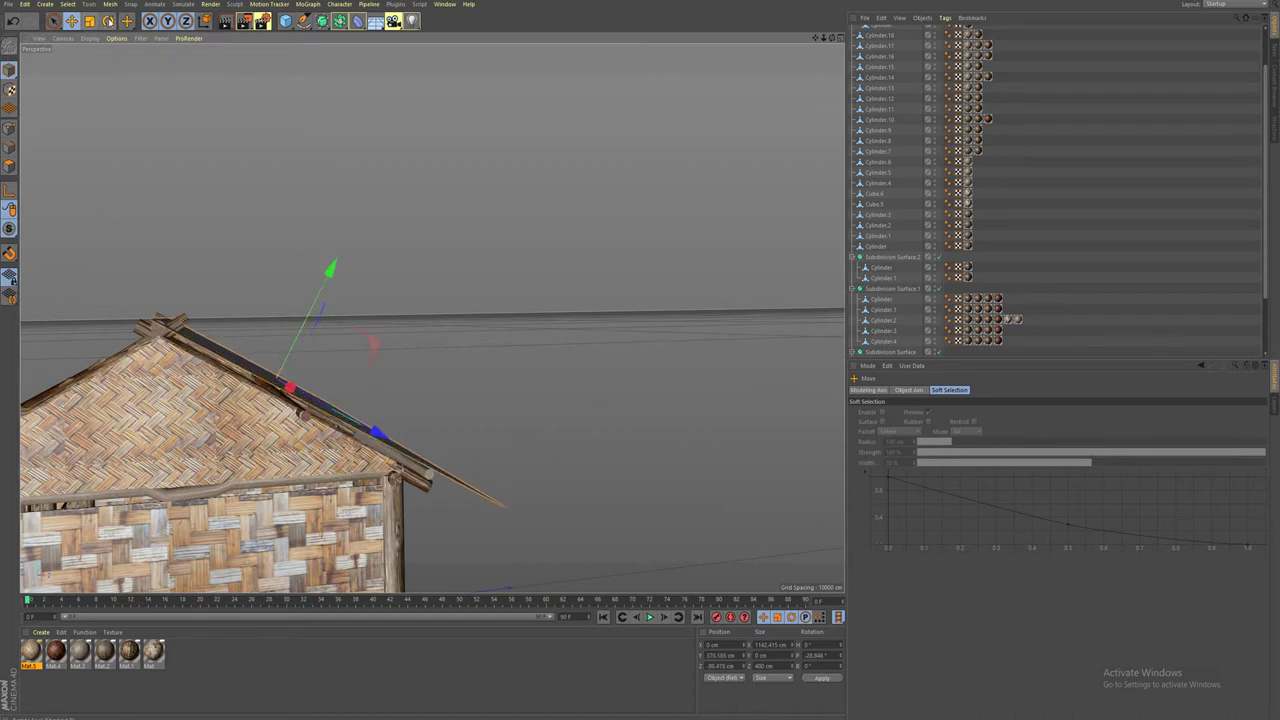
Tilt the roof plane to -31.2° and move it so the pole stops poking through.
{"action": "left_click", "coordinate": [108, 21]}
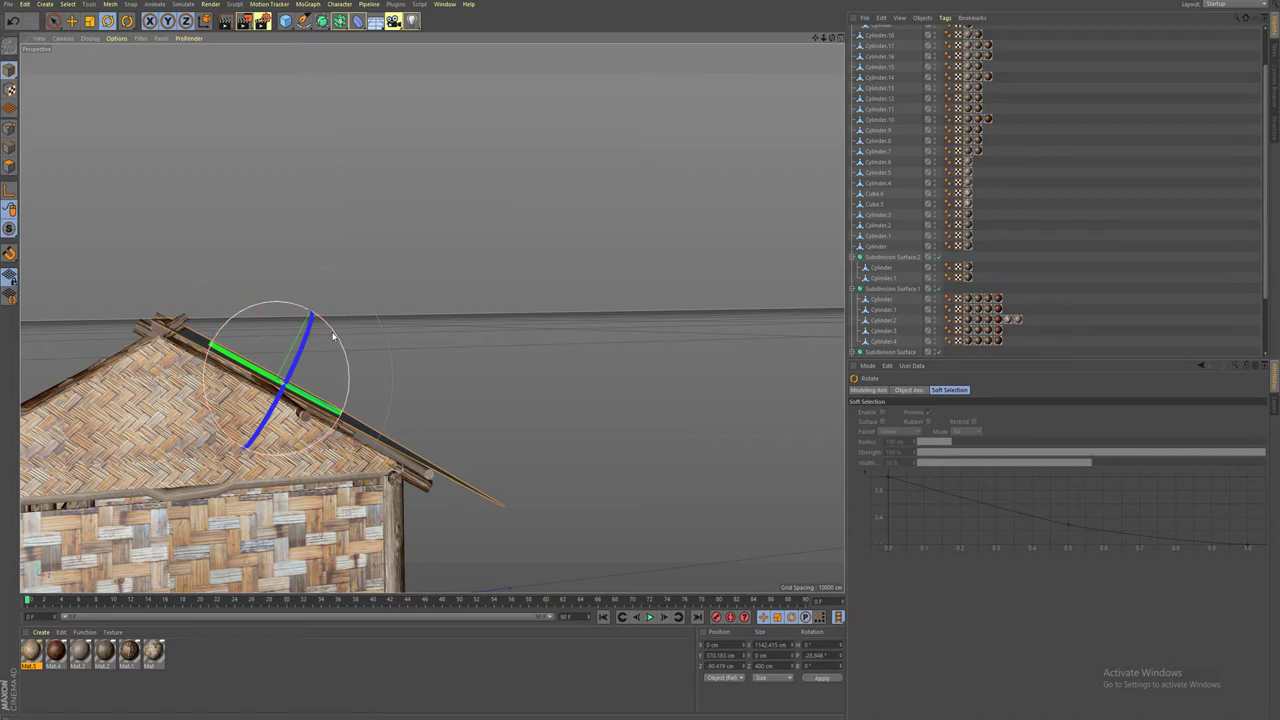
{"action": "left_click_drag", "start_coordinate": [335, 337], "coordinate": [342, 251]}
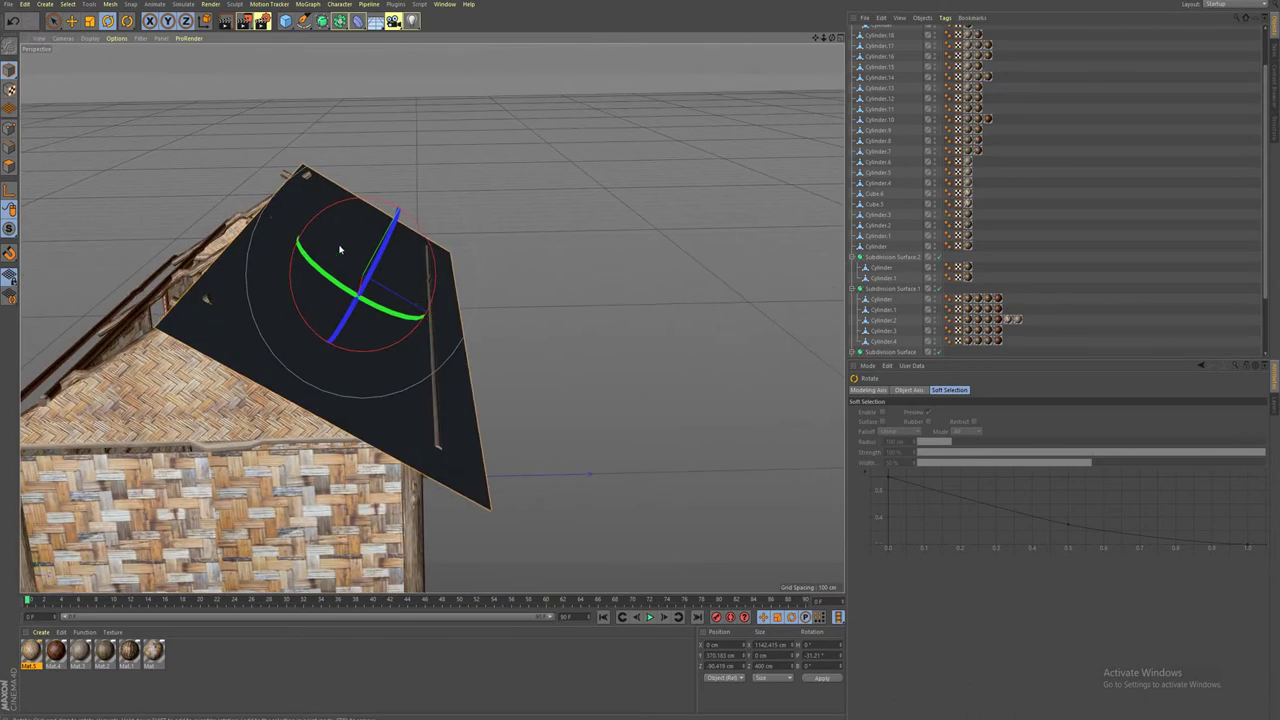
{"action": "left_click", "coordinate": [71, 20]}
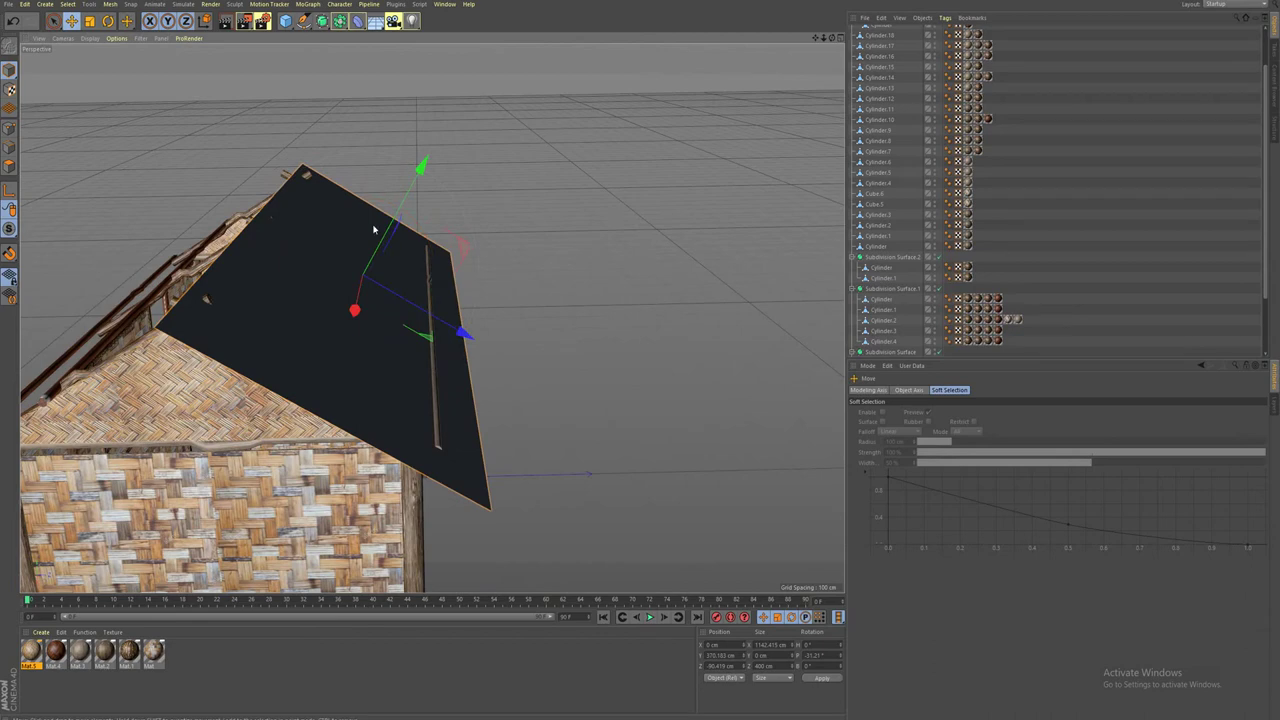
{"action": "mouse_move", "coordinate": [421, 166]}
{"action": "left_mouse_down"}
{"action": "mouse_move", "coordinate": [187, 370]}
{"action": "mouse_move", "coordinate": [171, 332]}
{"action": "left_mouse_up"}
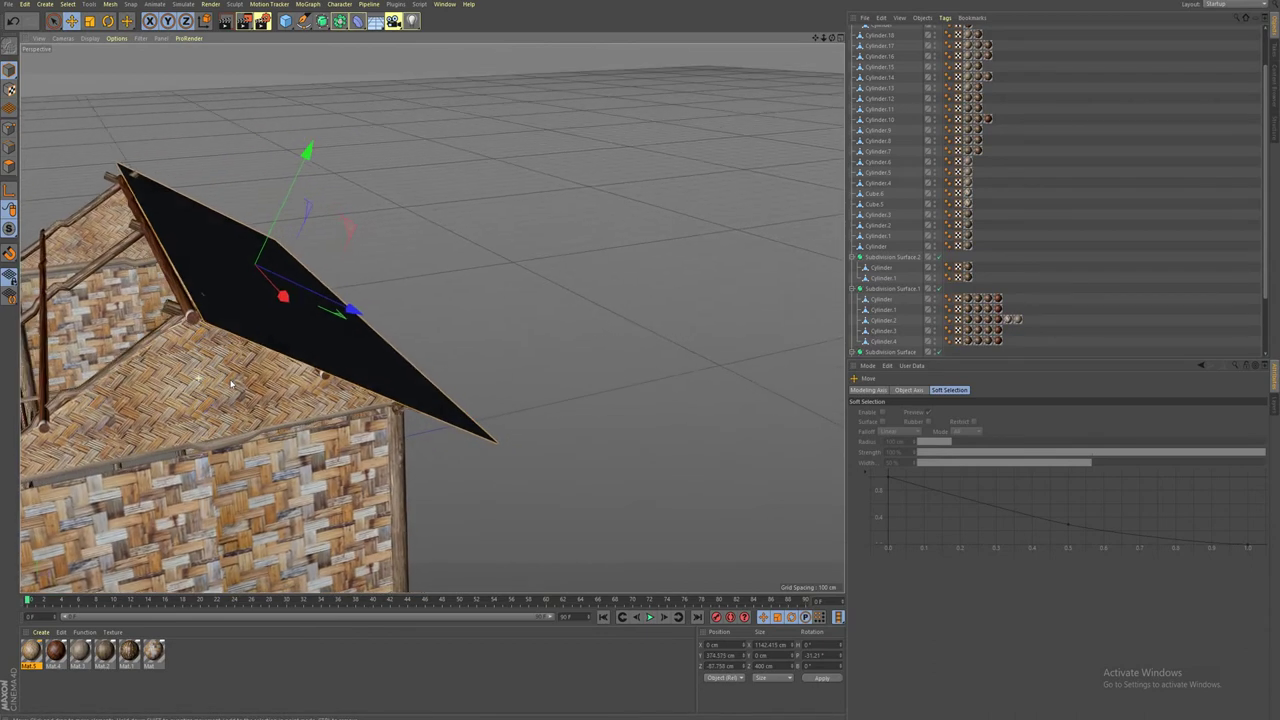
Nudge roof poles Cylinder.14 and Cylinder.17 slightly into place.
{"action": "left_click", "coordinate": [171, 332]}
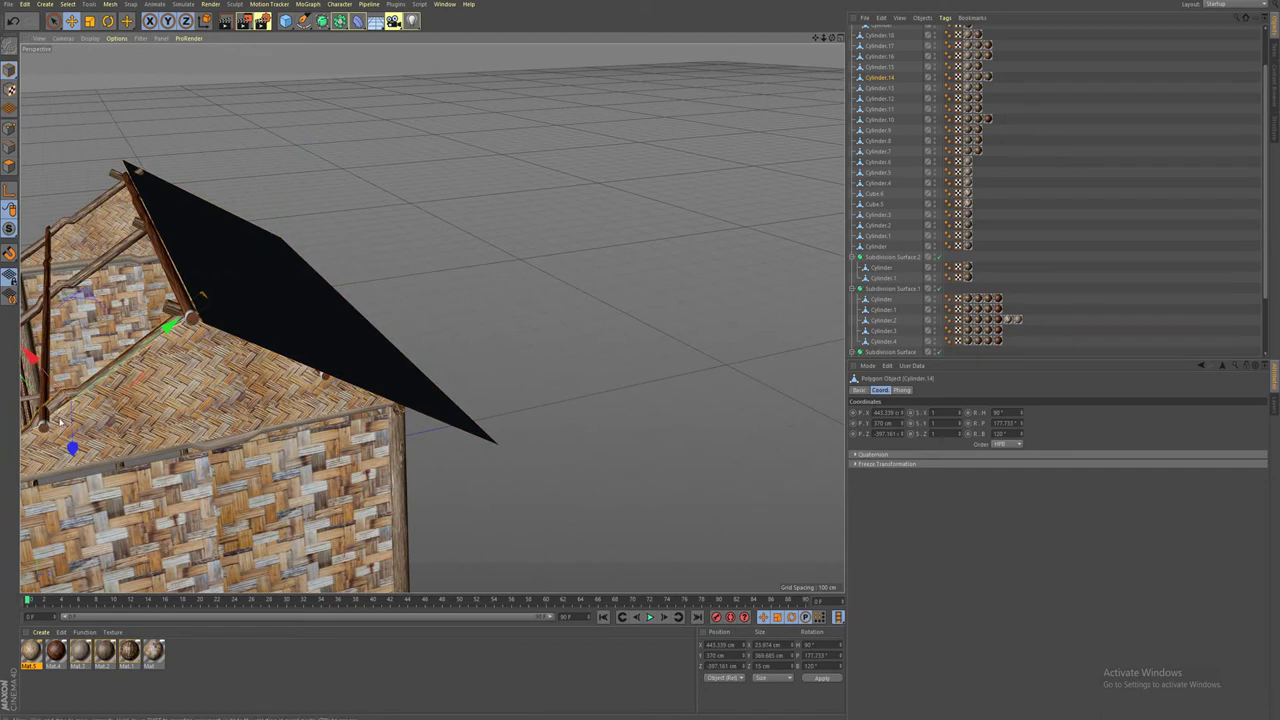
{"action": "left_click_drag", "start_coordinate": [171, 322], "coordinate": [168, 327]}
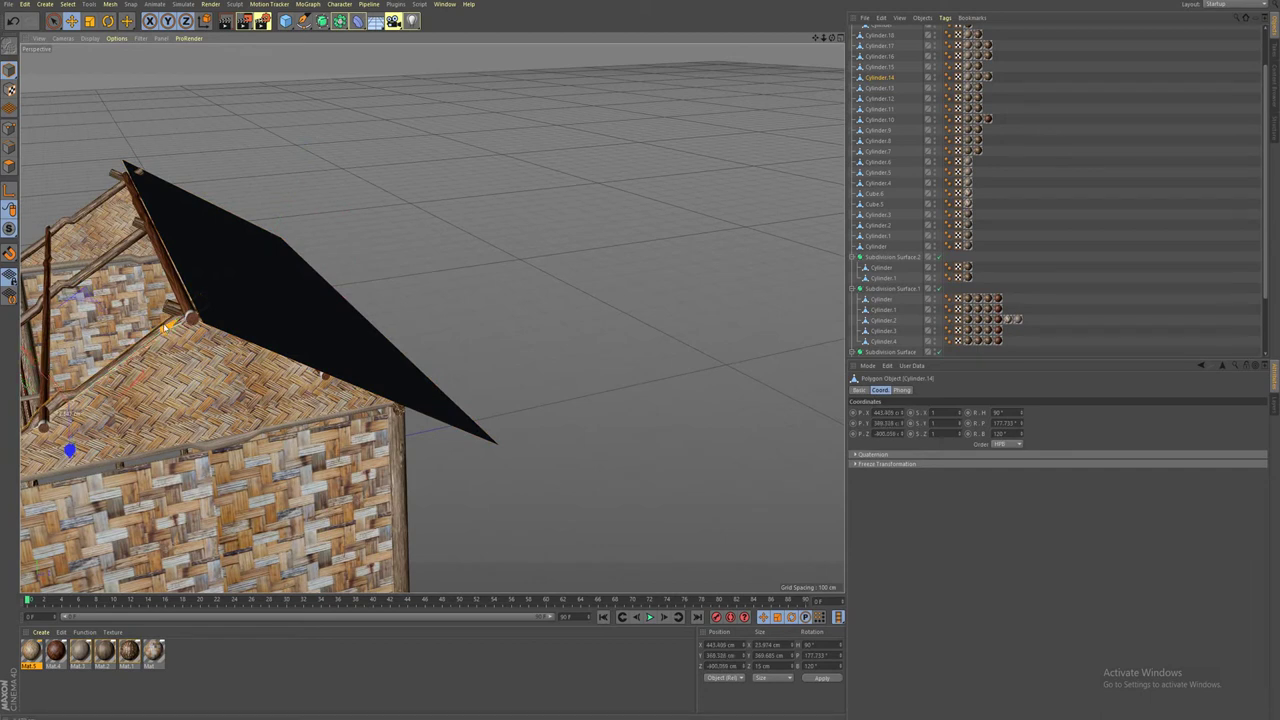
{"action": "left_click", "coordinate": [118, 184]}
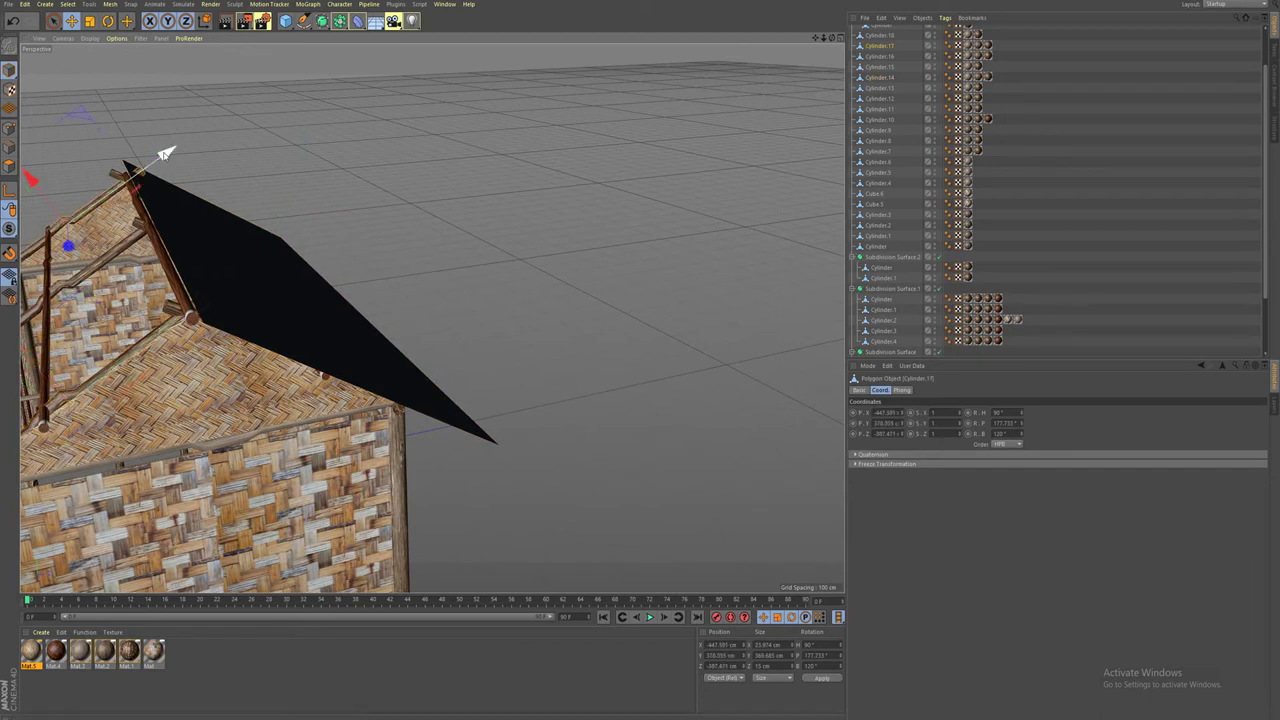
{"action": "left_click_drag", "start_coordinate": [159, 157], "coordinate": [156, 160]}
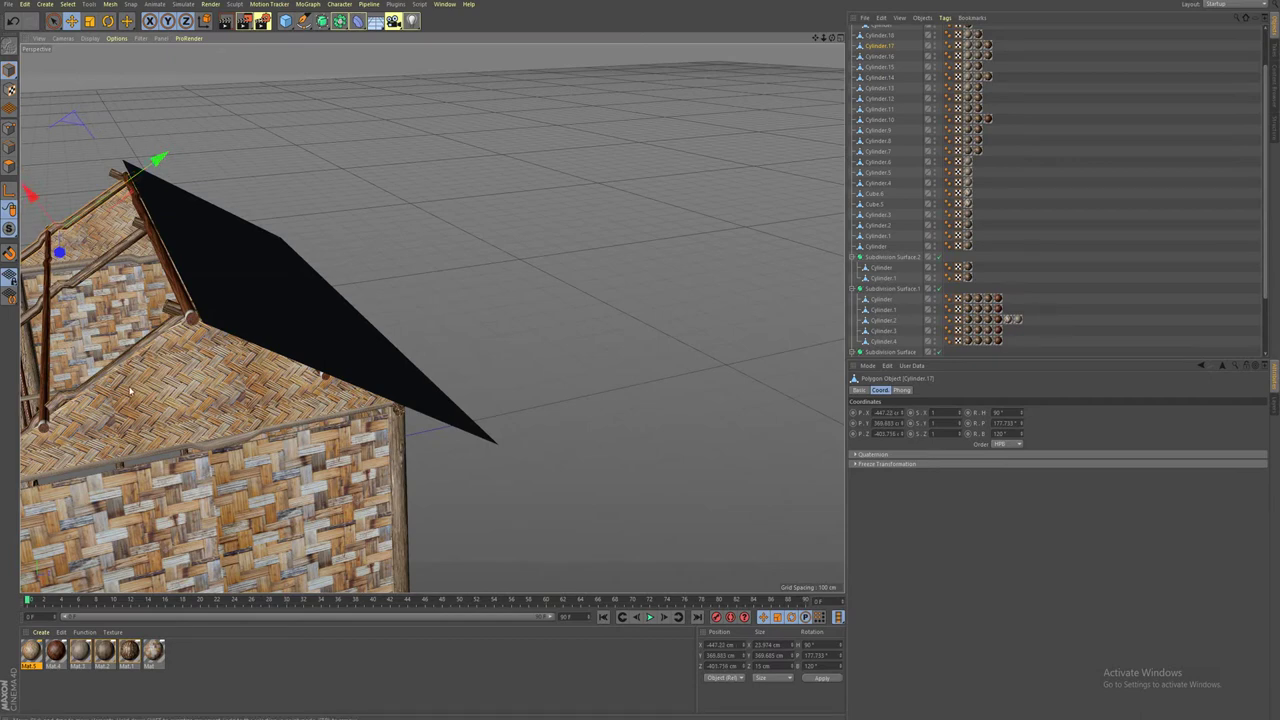
Reselect the roof plane, nudge it along its axis, and create a new empty material.
{"action": "left_click_drag", "start_coordinate": [156, 158], "coordinate": [248, 325], "text": "alt"}
{"action": "left_click", "coordinate": [248, 325]}
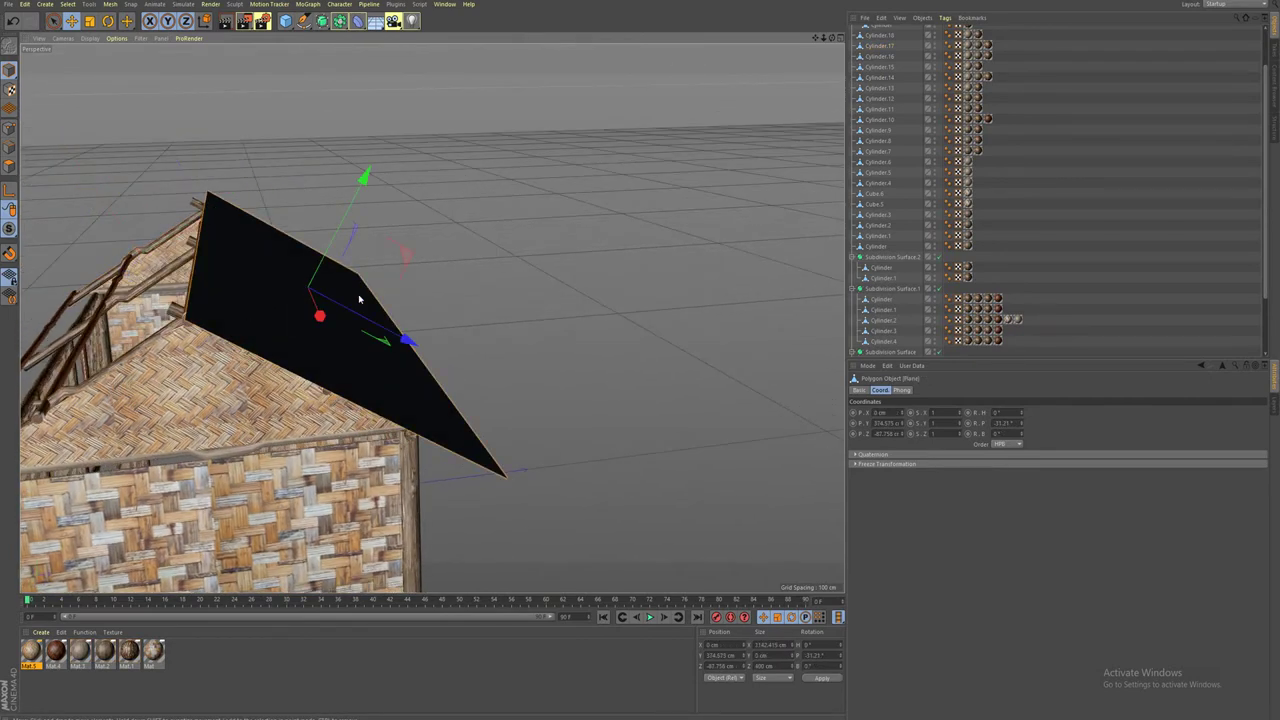
{"action": "left_click_drag", "start_coordinate": [408, 338], "coordinate": [300, 400]}
{"action": "double_click", "coordinate": [182, 684]}
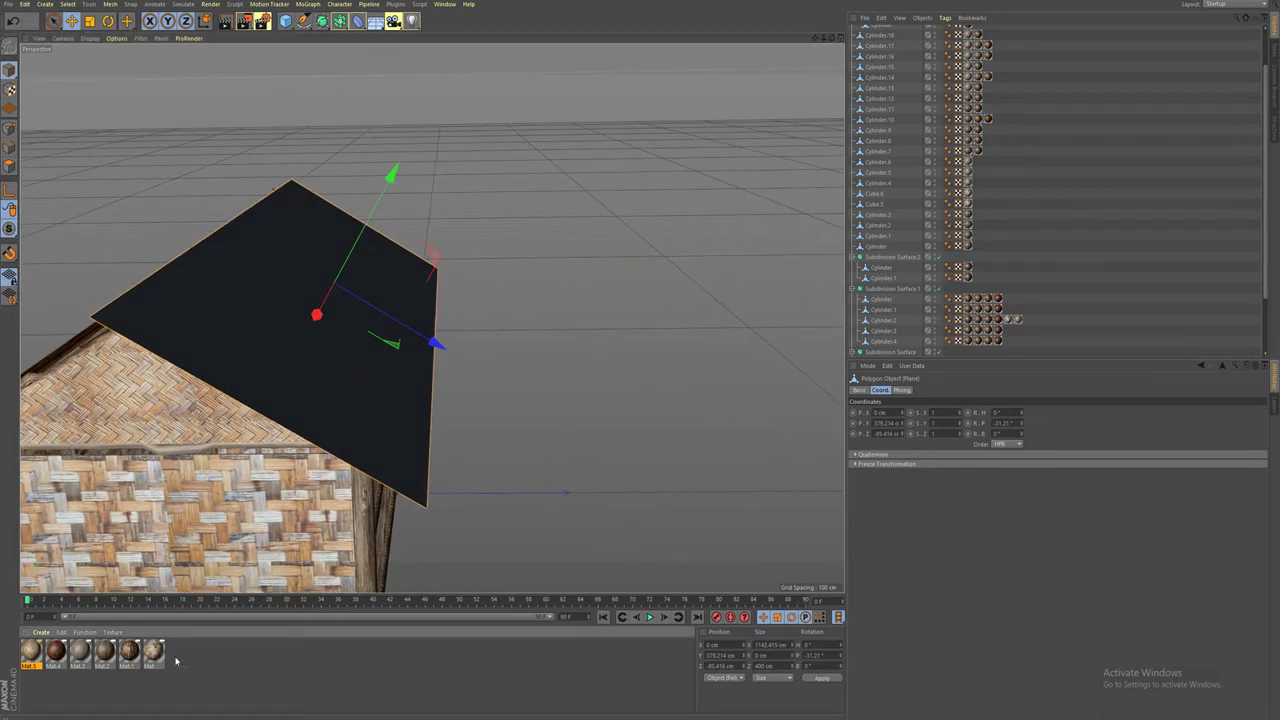
Open the new material's Color texture browser and navigate to the Tsev Hmoob 1 folder.
{"action": "double_click", "coordinate": [30, 651]}
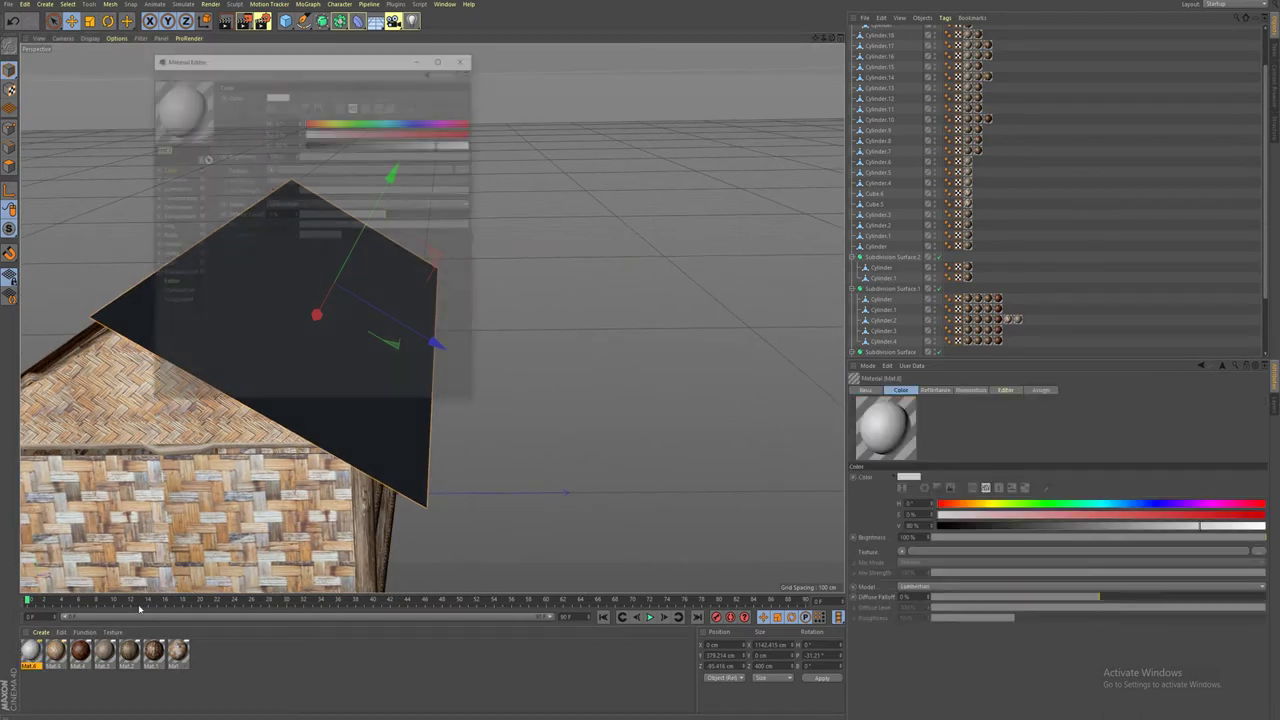
{"action": "left_click", "coordinate": [466, 169]}
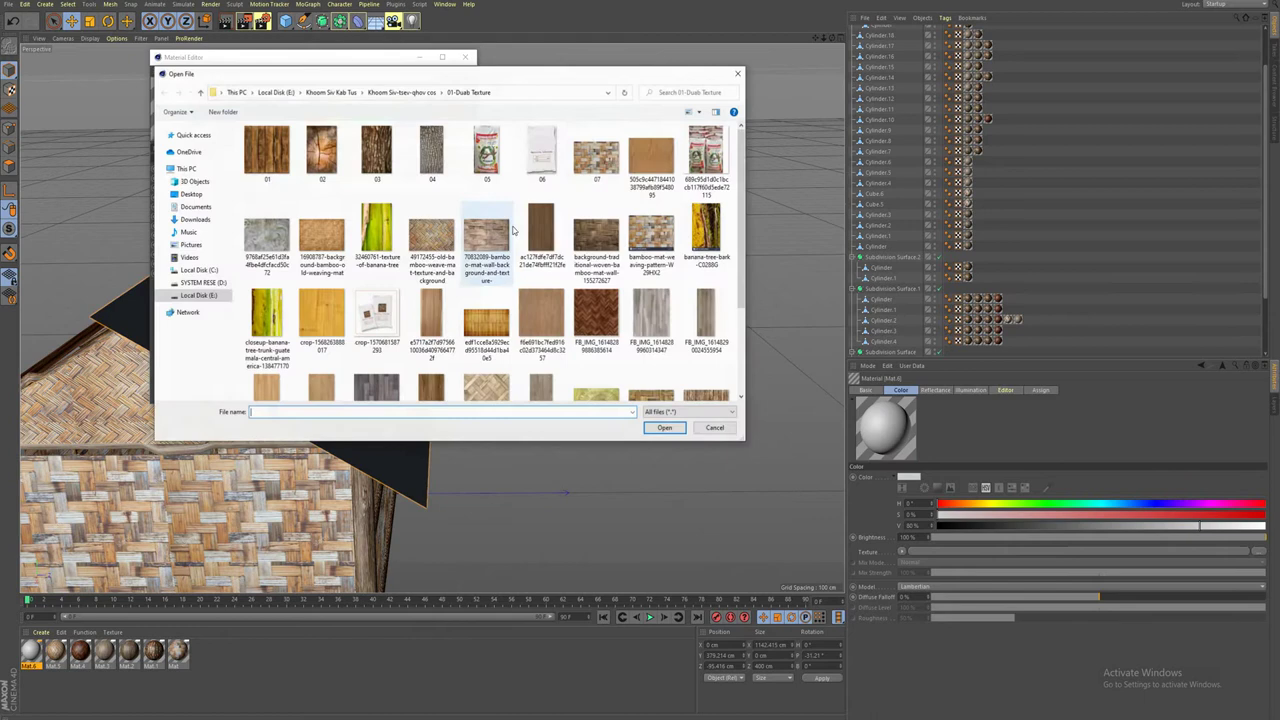
{"action": "scroll", "coordinate": [532, 278], "scroll_direction": "up", "scroll_amount": 2}
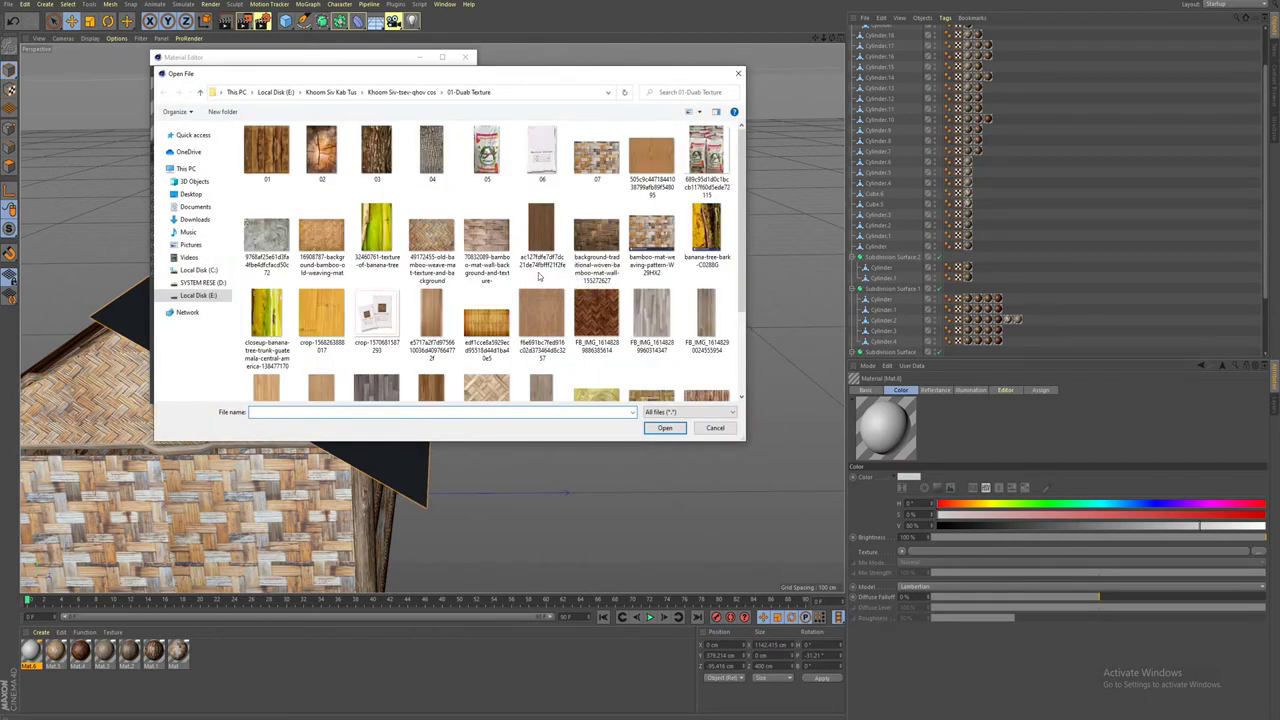
{"action": "scroll", "coordinate": [540, 275], "scroll_direction": "down", "scroll_amount": 2}
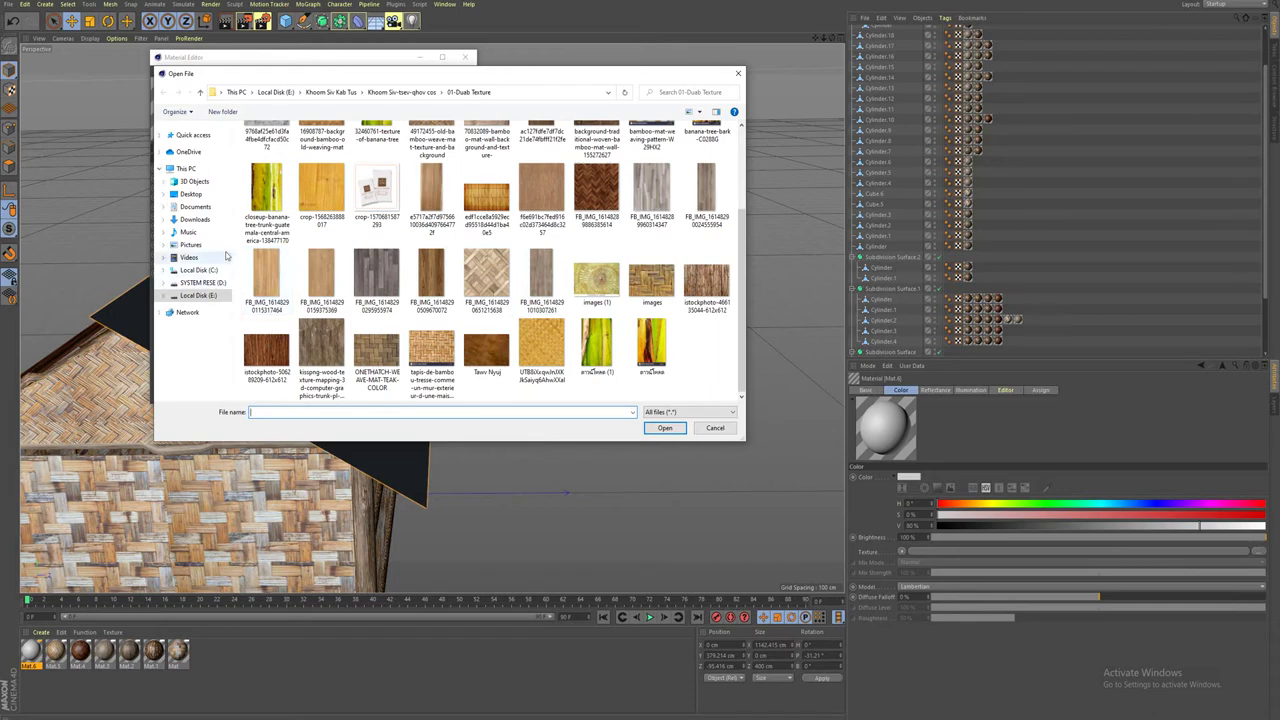
{"action": "left_click", "coordinate": [330, 92]}
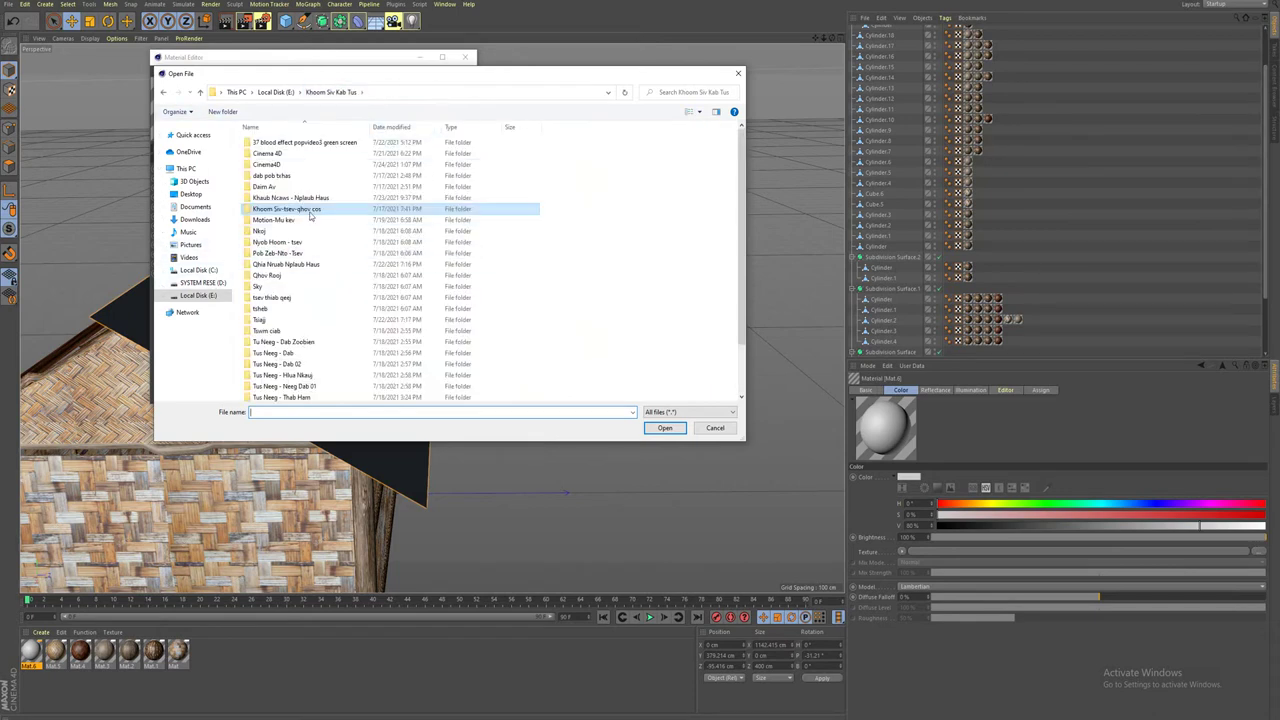
{"action": "double_click", "coordinate": [300, 209]}
{"action": "scroll", "coordinate": [285, 330], "scroll_direction": "down", "scroll_amount": 5}
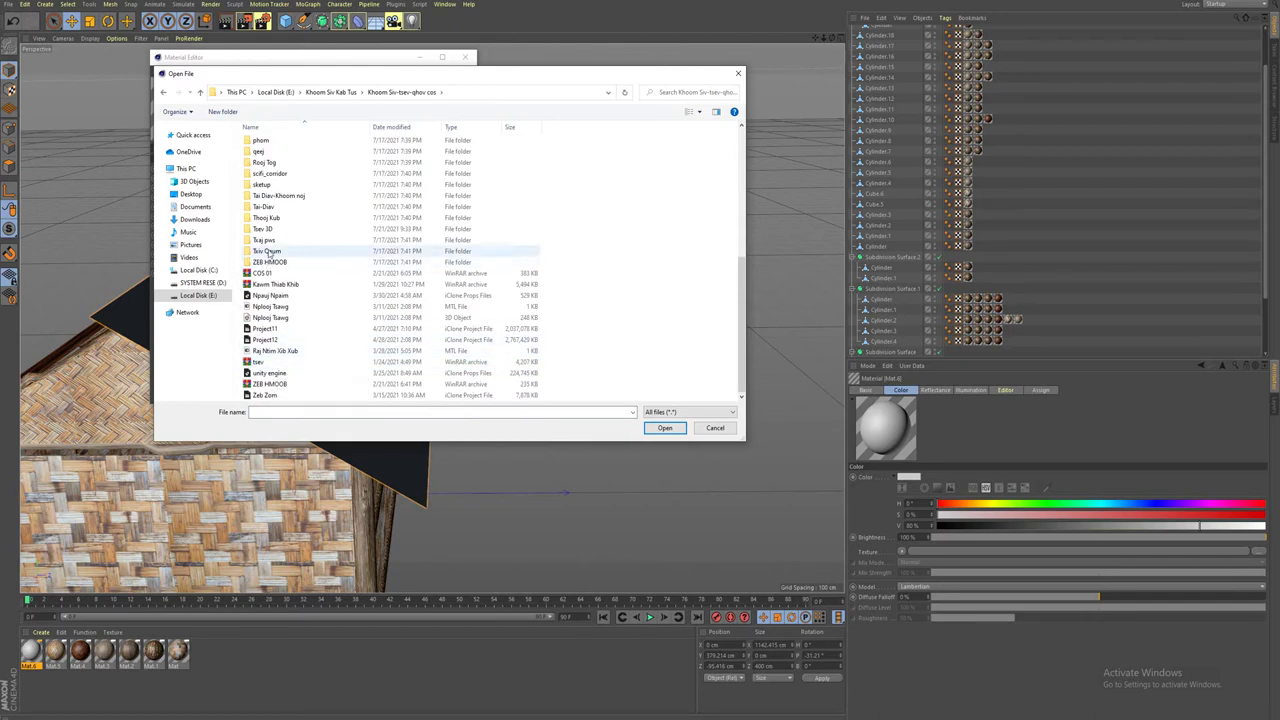
{"action": "double_click", "coordinate": [255, 229]}
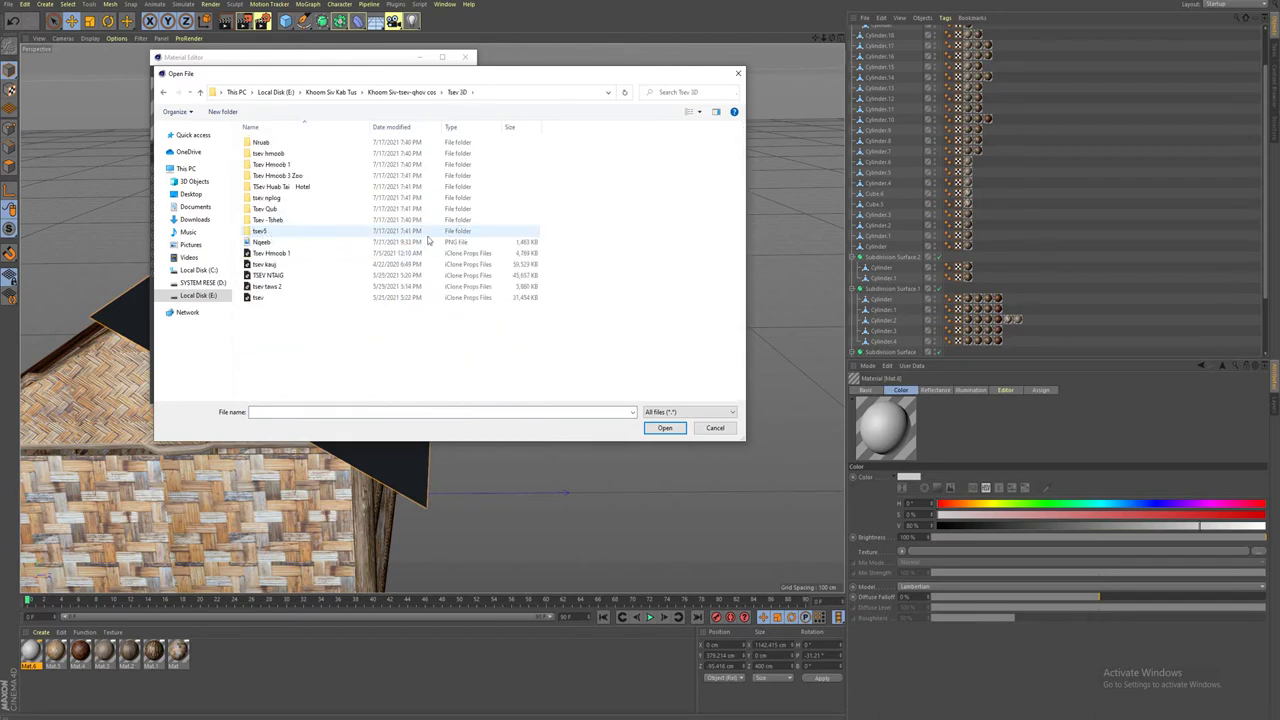
{"action": "left_click", "coordinate": [278, 168]}
{"action": "double_click", "coordinate": [278, 168]}
Load the _5 image as the colour texture, copying it into the project.
{"action": "left_click", "coordinate": [378, 155]}
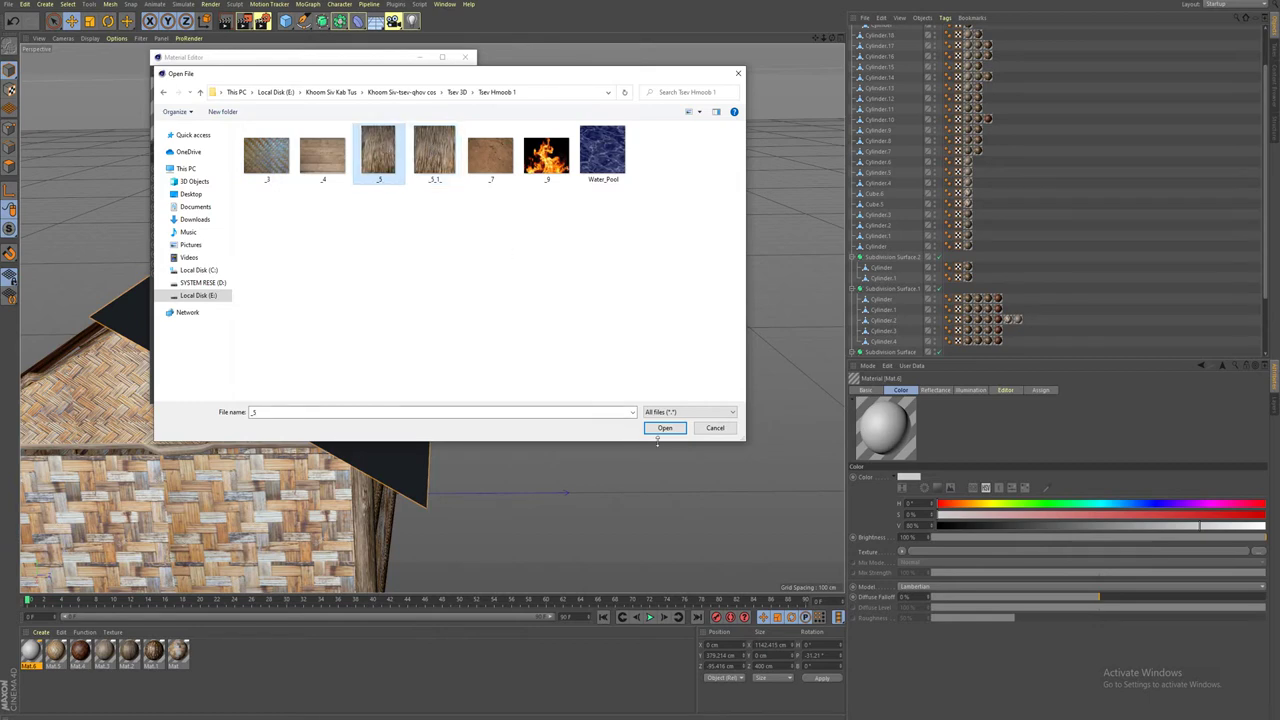
{"action": "left_click", "coordinate": [660, 428]}
{"action": "left_click", "coordinate": [652, 396]}
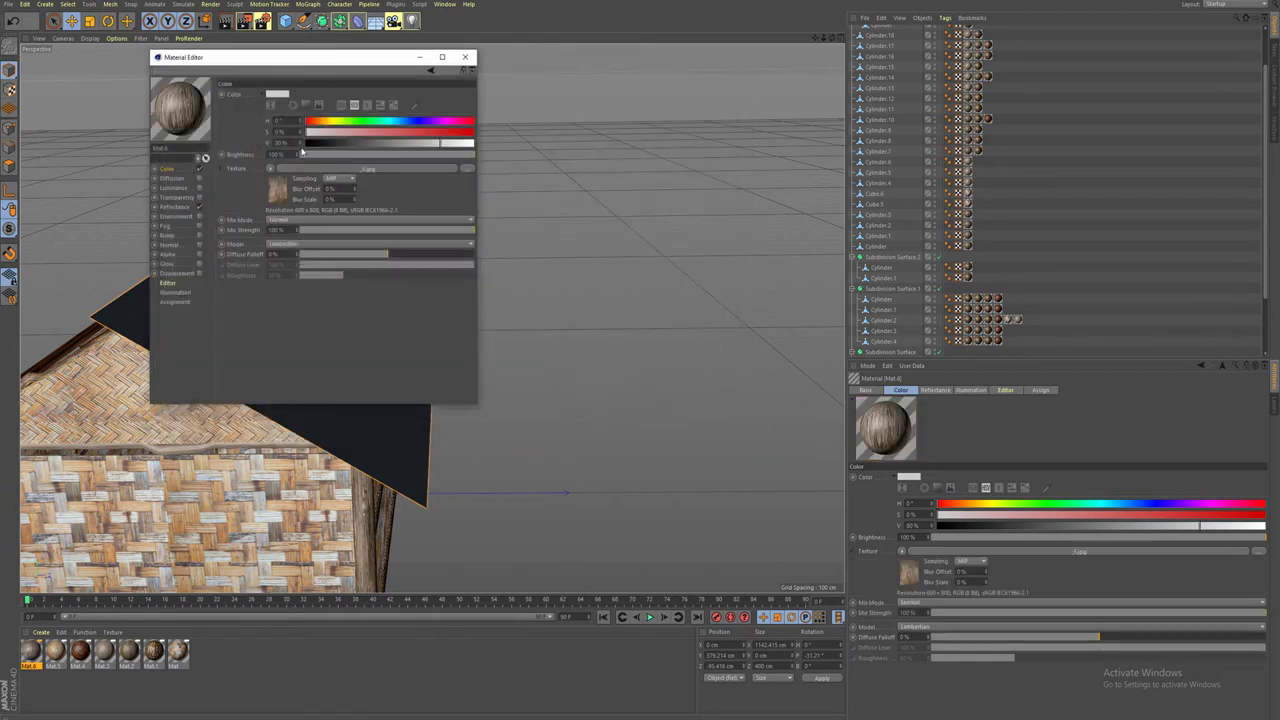
{"action": "left_click", "coordinate": [465, 57]}
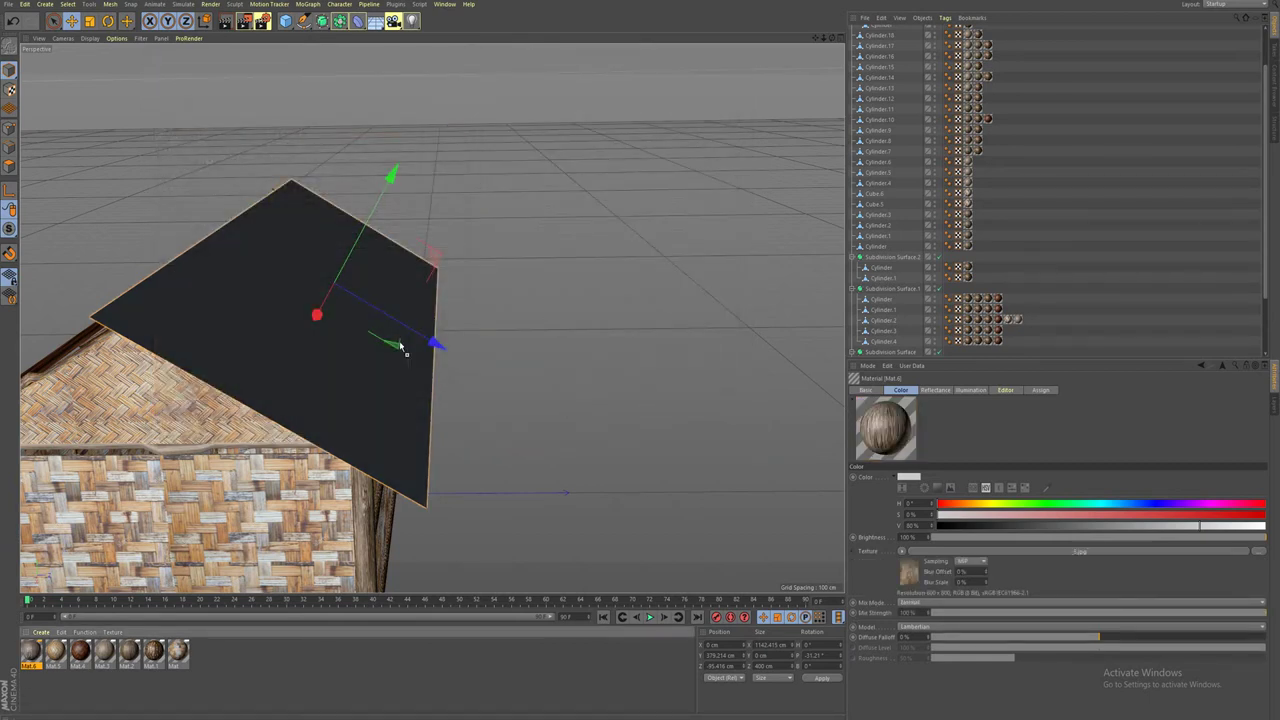
Apply Mat.6 to the roof plane and try Length U values of 50% and 10%.
{"action": "left_click_drag", "start_coordinate": [28, 654], "coordinate": [427, 326]}
{"action": "mouse_move", "coordinate": [501, 340]}
{"action": "left_mouse_down", "text": "alt"}
{"action": "mouse_move", "coordinate": [545, 421]}
{"action": "mouse_move", "coordinate": [560, 385]}
{"action": "mouse_move", "coordinate": [545, 430]}
{"action": "left_mouse_up", "text": "alt"}
{"action": "double_click", "coordinate": [903, 510]}
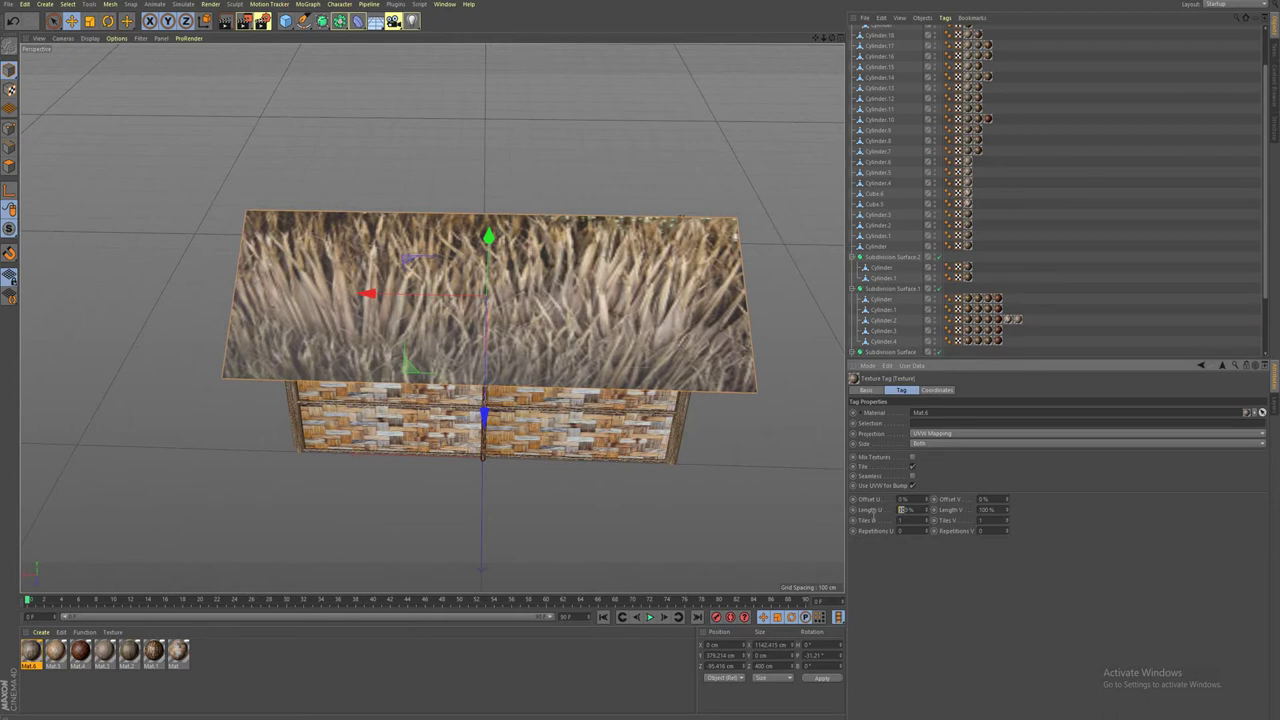
{"action": "type", "text": "50"}
{"action": "key", "text": "Return"}
{"action": "type", "text": "10"}
{"action": "key", "text": "Return"}
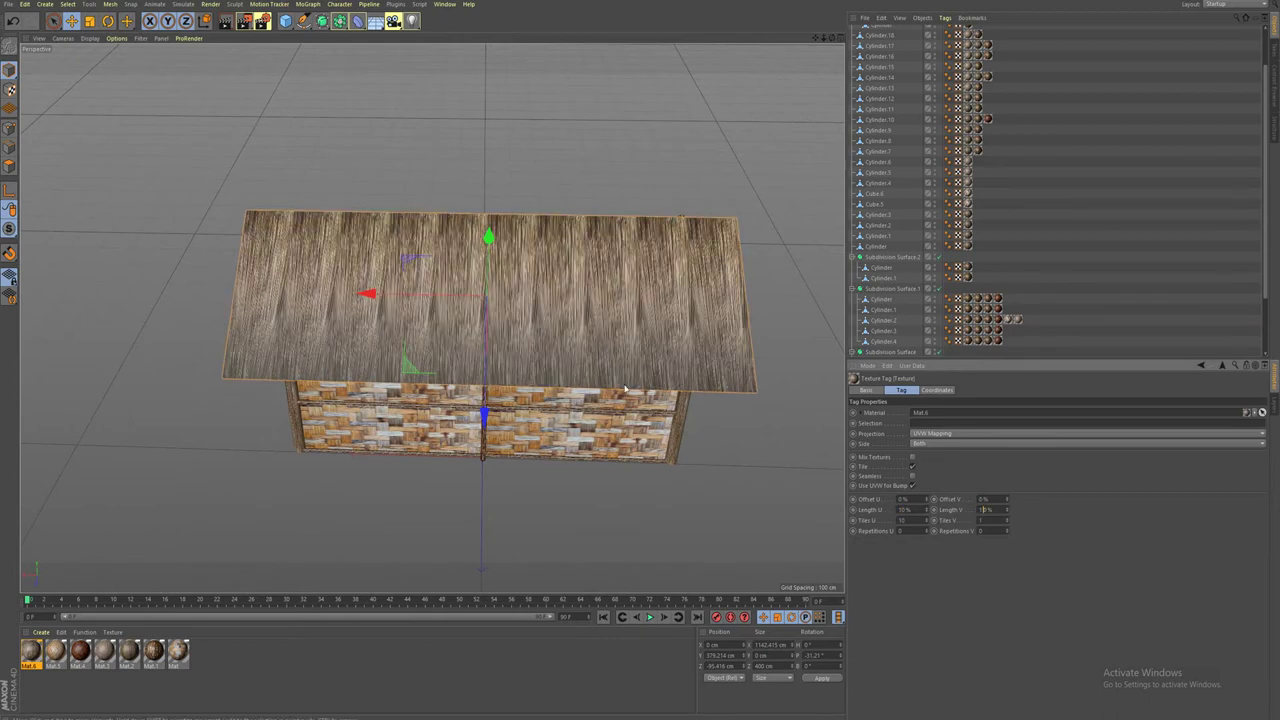
Set the texture tag's Length V to 20%.
{"action": "scroll", "coordinate": [487, 342], "scroll_direction": "up", "scroll_amount": 2}
{"action": "scroll", "coordinate": [511, 343], "scroll_direction": "up", "scroll_amount": 1}
{"action": "scroll", "coordinate": [520, 348], "scroll_direction": "up", "scroll_amount": 2}
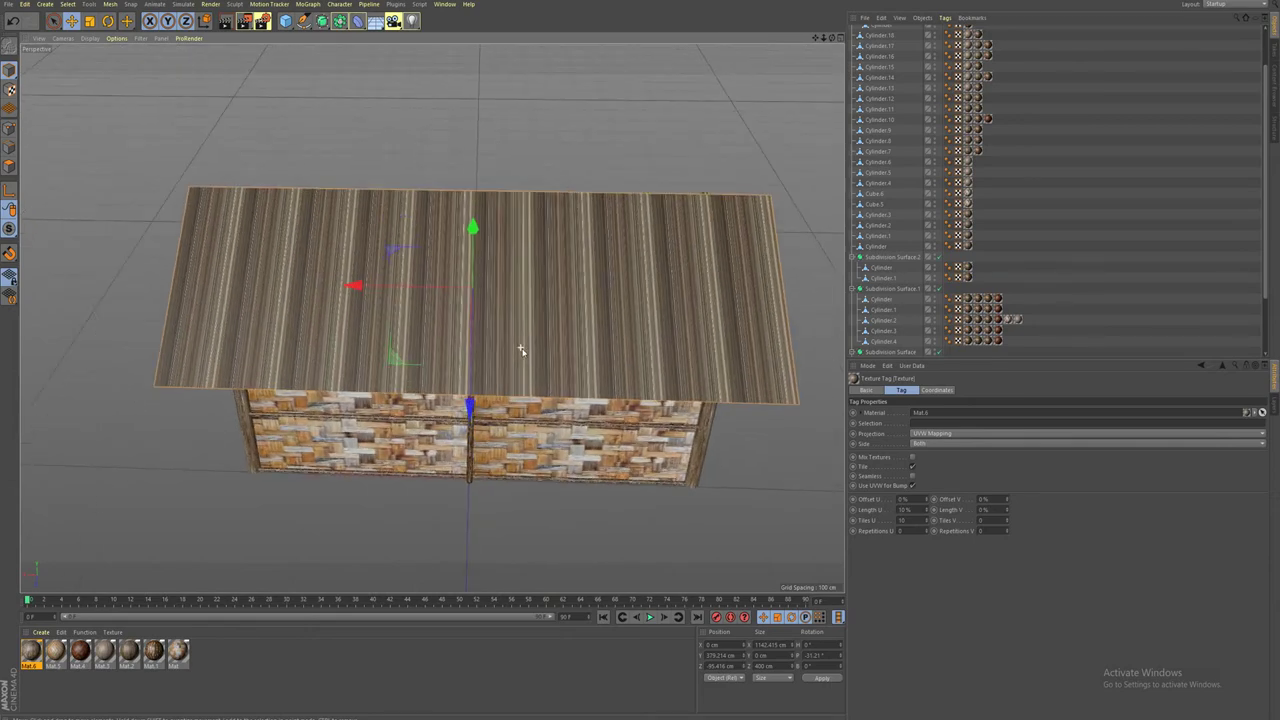
{"action": "scroll", "coordinate": [524, 352], "scroll_direction": "up", "scroll_amount": 2}
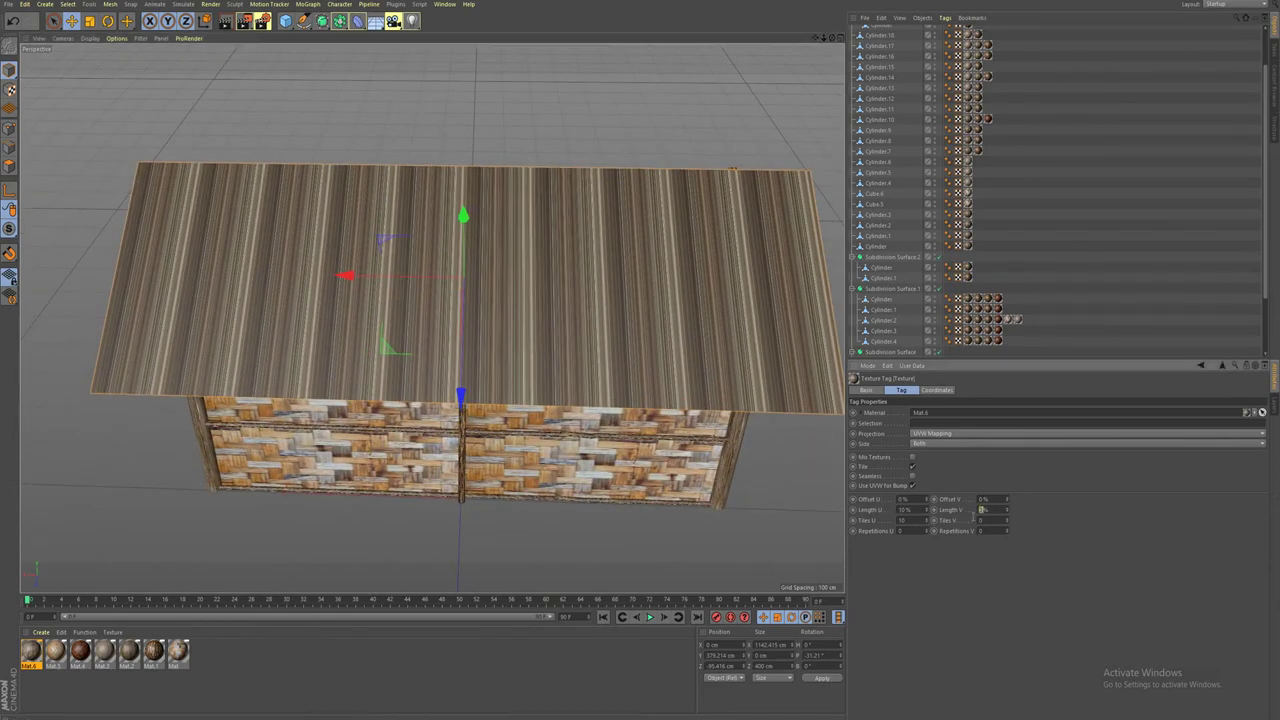
{"action": "left_click_drag", "start_coordinate": [971, 519], "coordinate": [983, 521]}
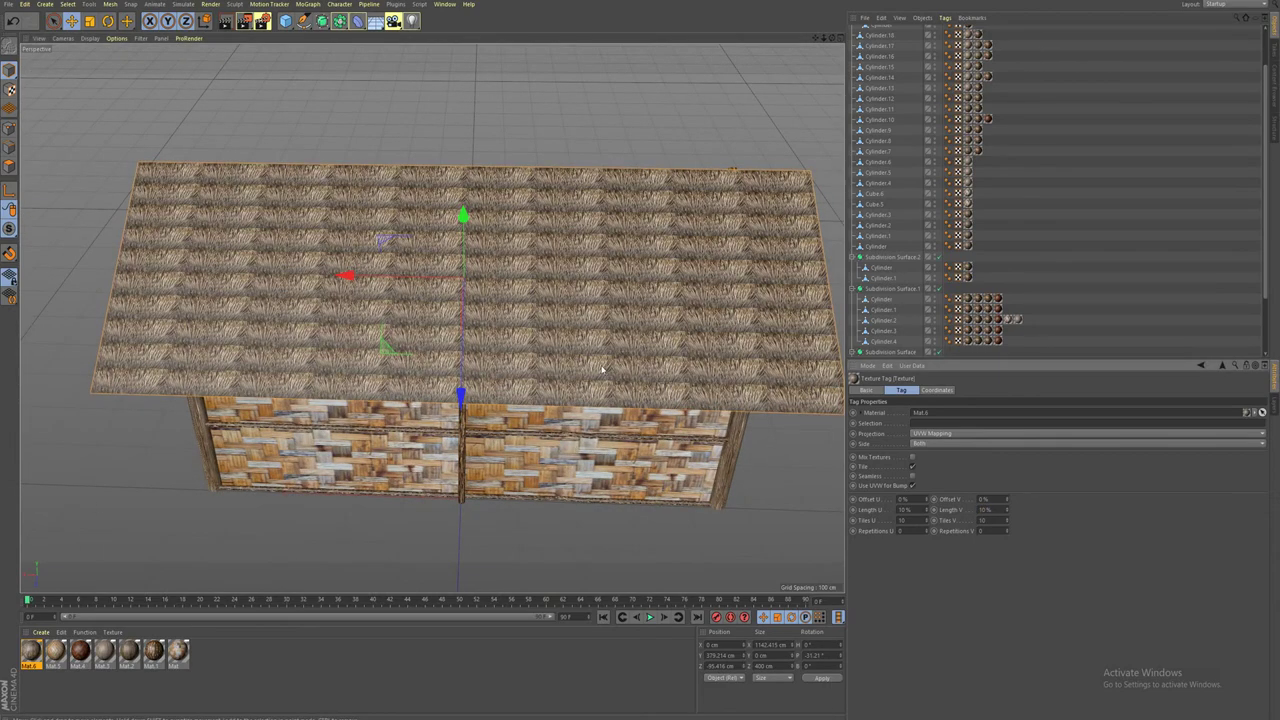
{"action": "left_click", "coordinate": [984, 510]}
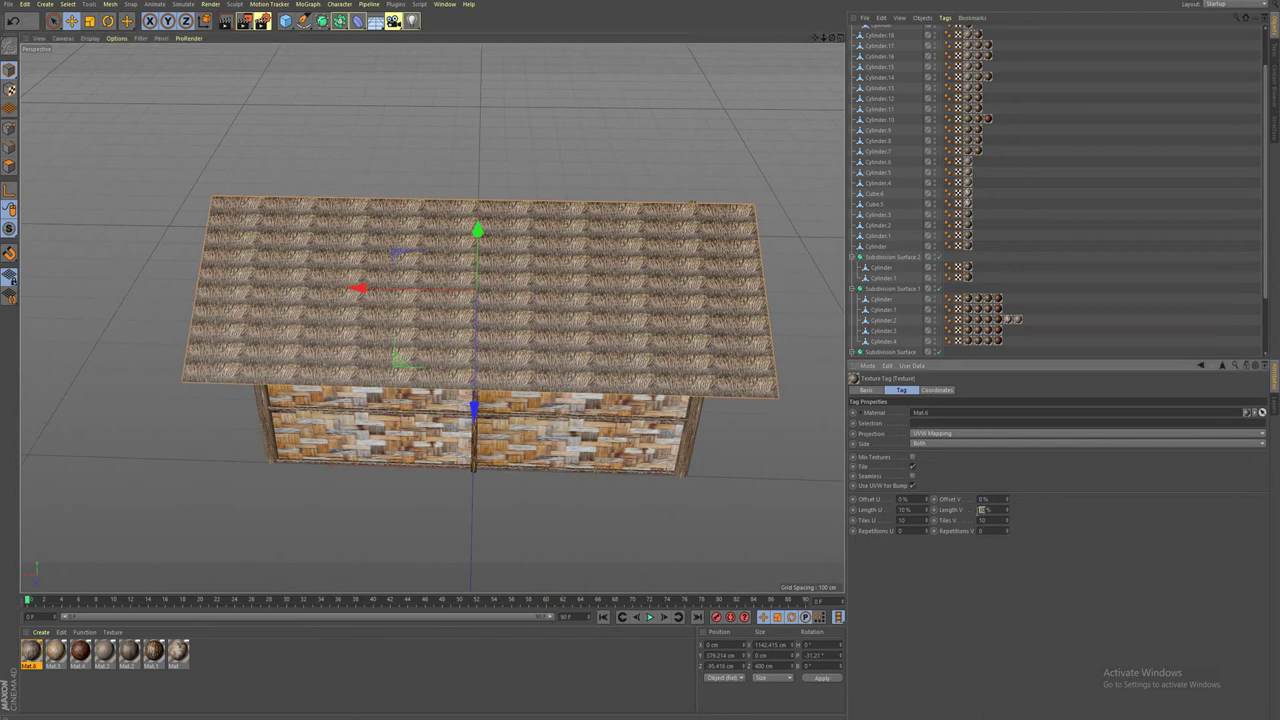
{"action": "type", "text": "25"}
{"action": "key", "text": "Return"}
{"action": "scroll", "coordinate": [435, 360], "scroll_direction": "down", "scroll_amount": 2}
{"action": "scroll", "coordinate": [435, 360], "scroll_direction": "down", "scroll_amount": 3}
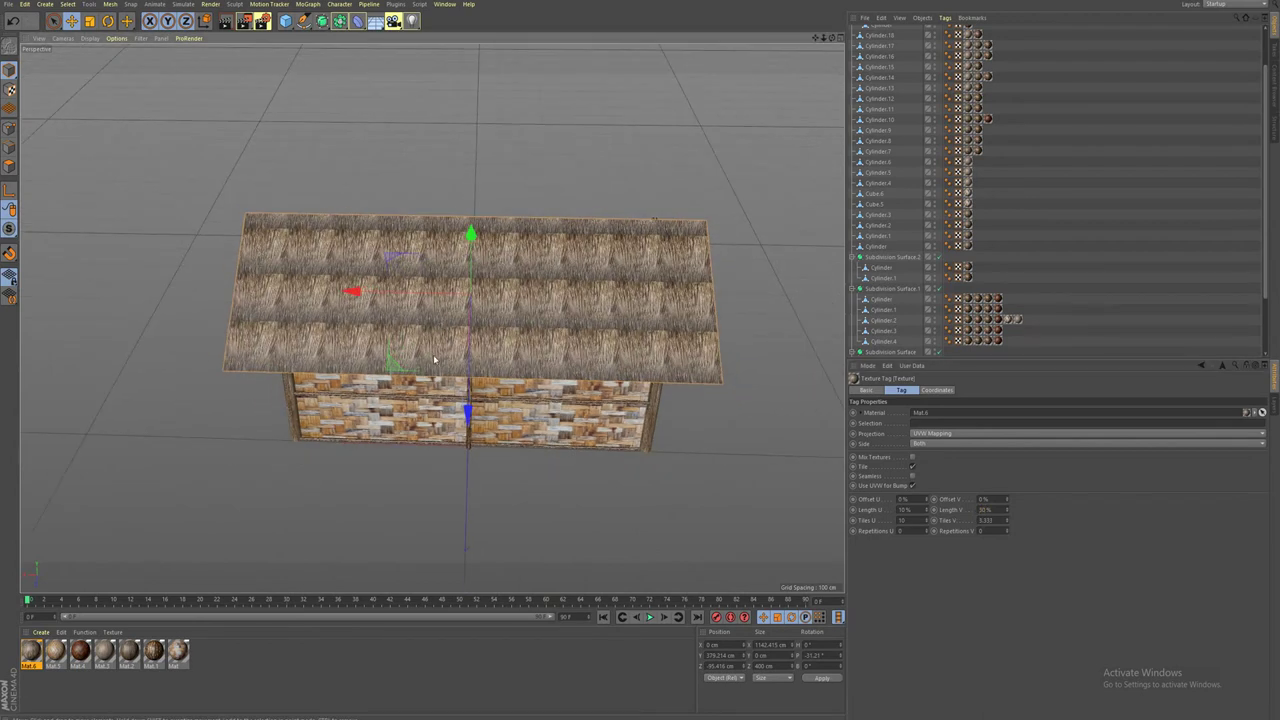
{"action": "double_click", "coordinate": [985, 510]}
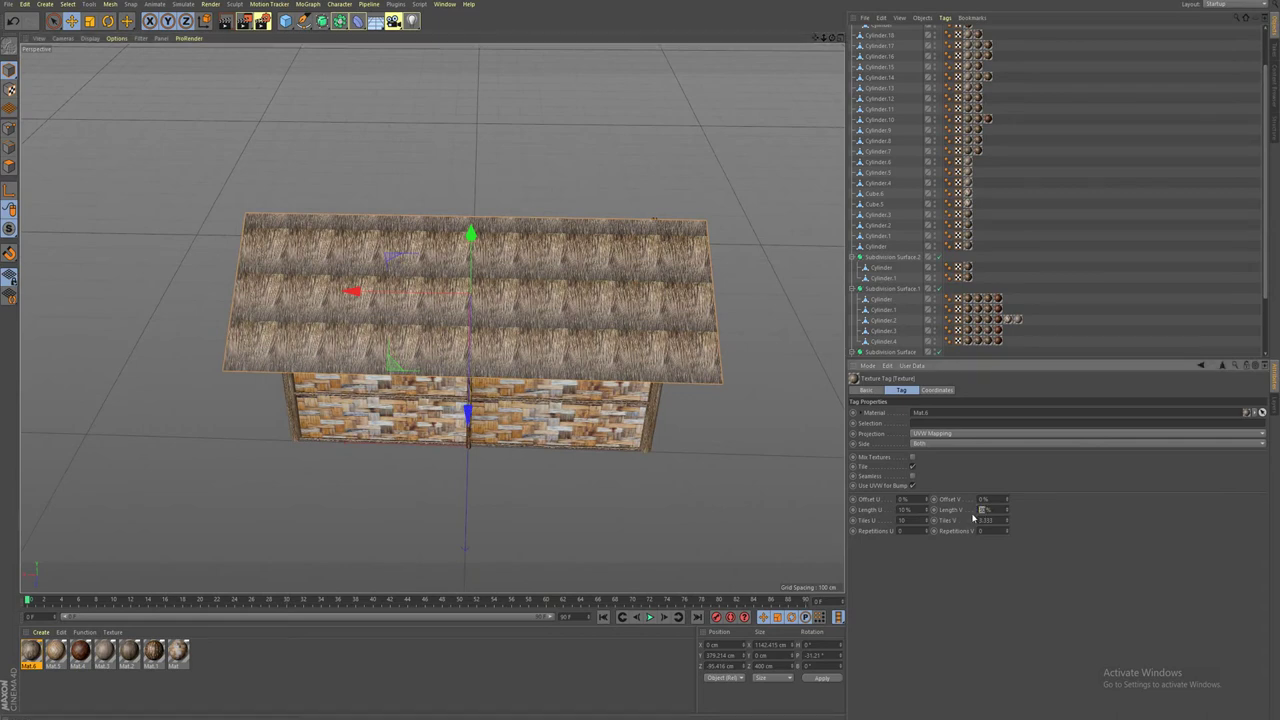
{"action": "type", "text": "20"}
{"action": "key", "text": "Return"}
Set Length U to 20% so the texture tiles 5 by 5.
{"action": "scroll", "coordinate": [483, 331], "scroll_direction": "up", "scroll_amount": 2}
{"action": "scroll", "coordinate": [483, 331], "scroll_direction": "up", "scroll_amount": 2}
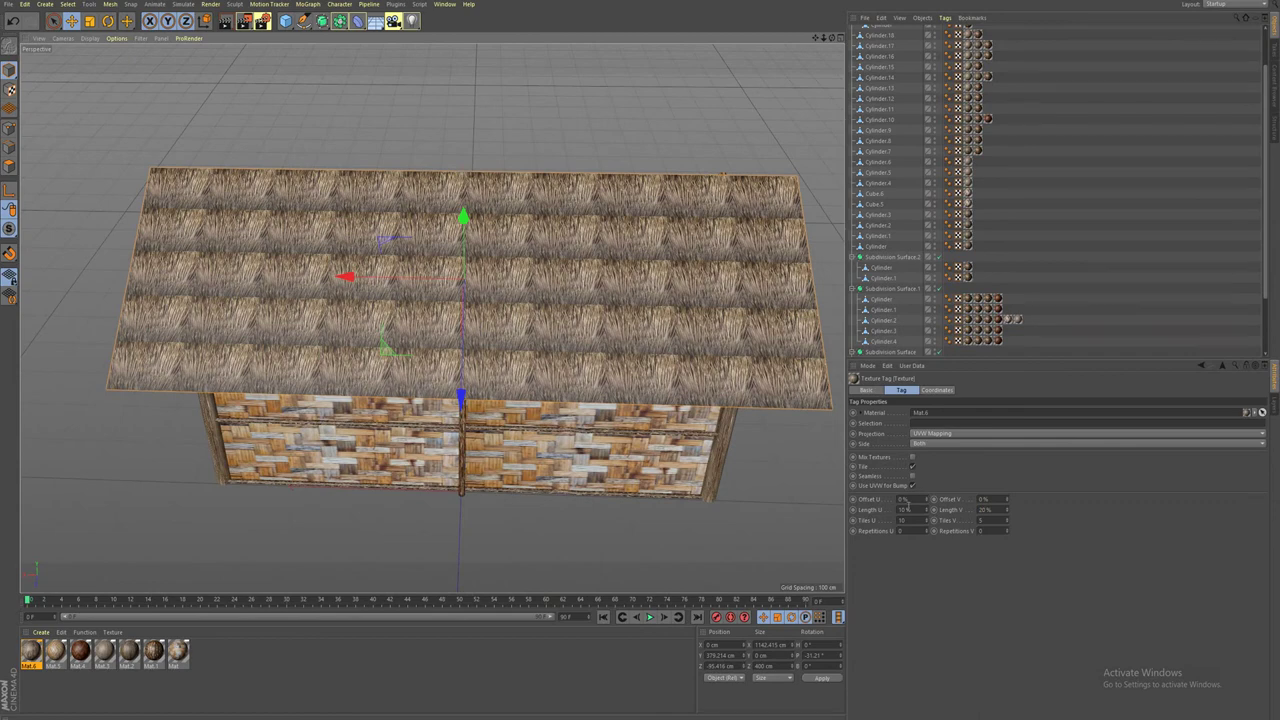
{"action": "double_click", "coordinate": [903, 510]}
{"action": "type", "text": "20"}
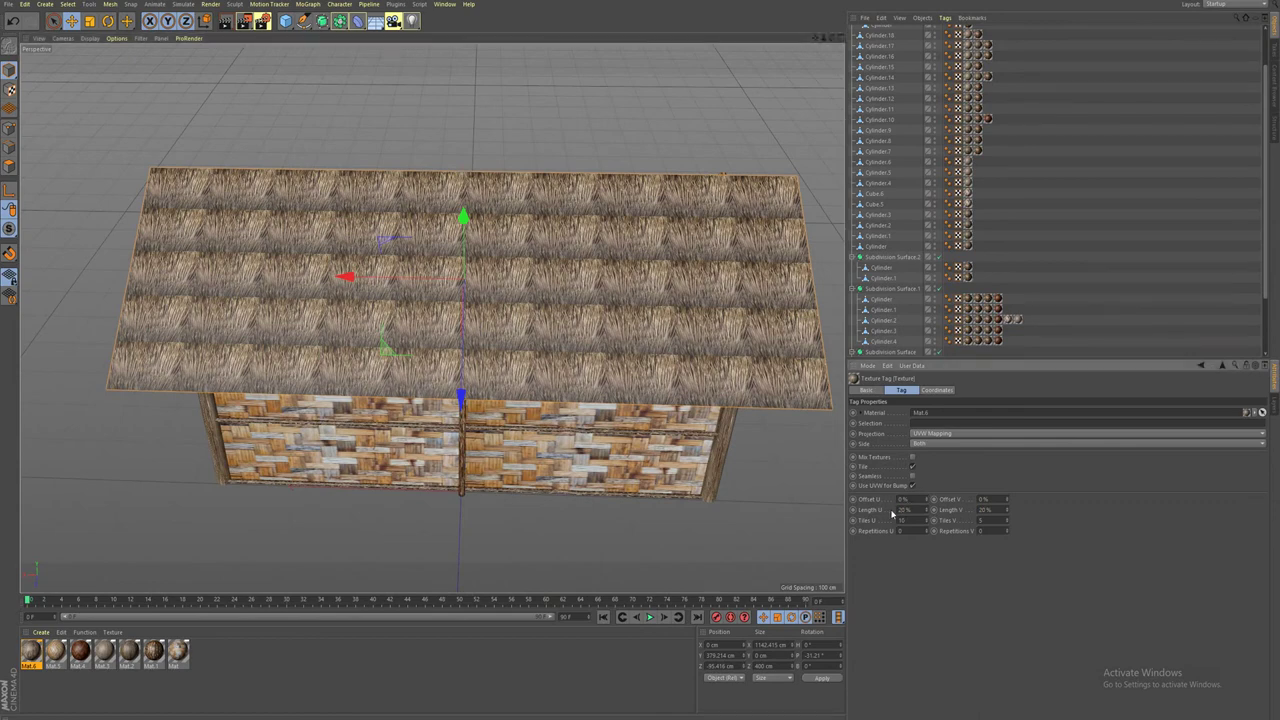
{"action": "key", "text": "Return"}
{"action": "scroll", "coordinate": [812, 492], "scroll_direction": "down", "scroll_amount": 2}
{"action": "mouse_move", "coordinate": [543, 380]}
{"action": "left_mouse_down", "text": "alt"}
{"action": "mouse_move", "coordinate": [559, 433]}
{"action": "mouse_move", "coordinate": [443, 443]}
{"action": "mouse_move", "coordinate": [567, 378]}
{"action": "mouse_move", "coordinate": [694, 374]}
{"action": "mouse_move", "coordinate": [677, 403]}
{"action": "mouse_move", "coordinate": [732, 384]}
{"action": "left_mouse_up", "text": "alt"}
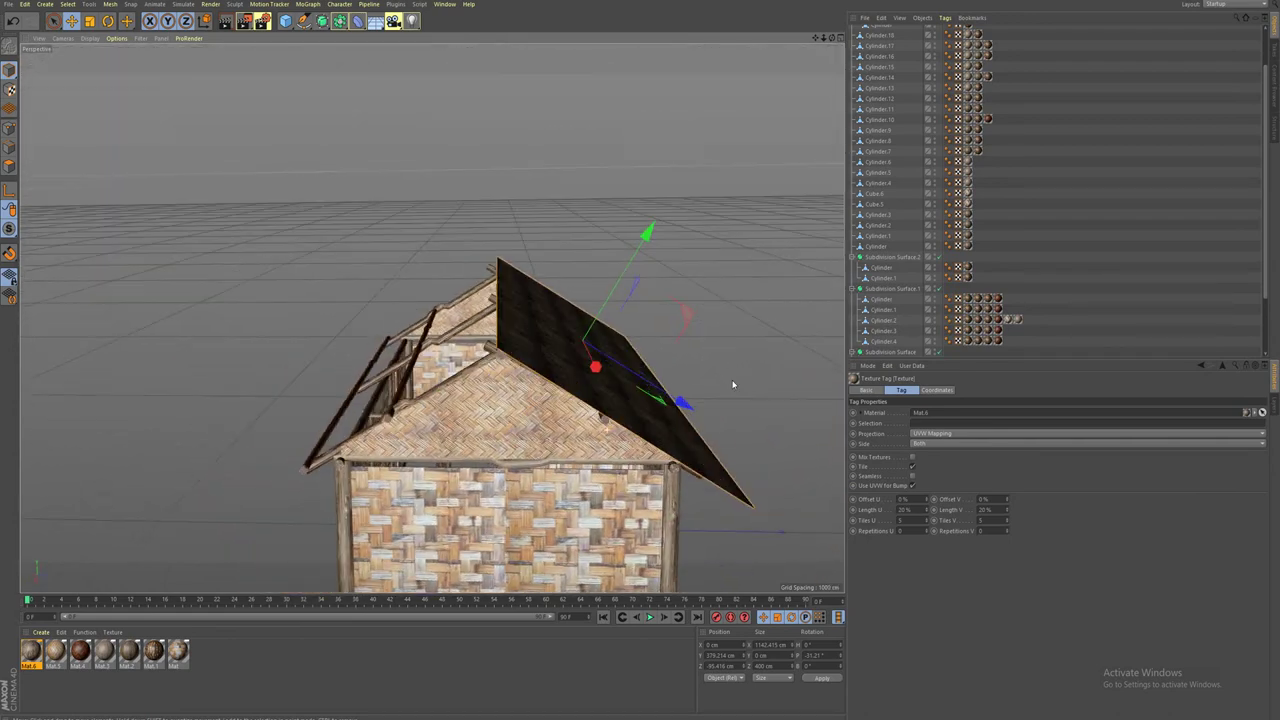
Set the roof plane's Rotation P to -32°.
{"action": "left_click", "coordinate": [629, 422]}
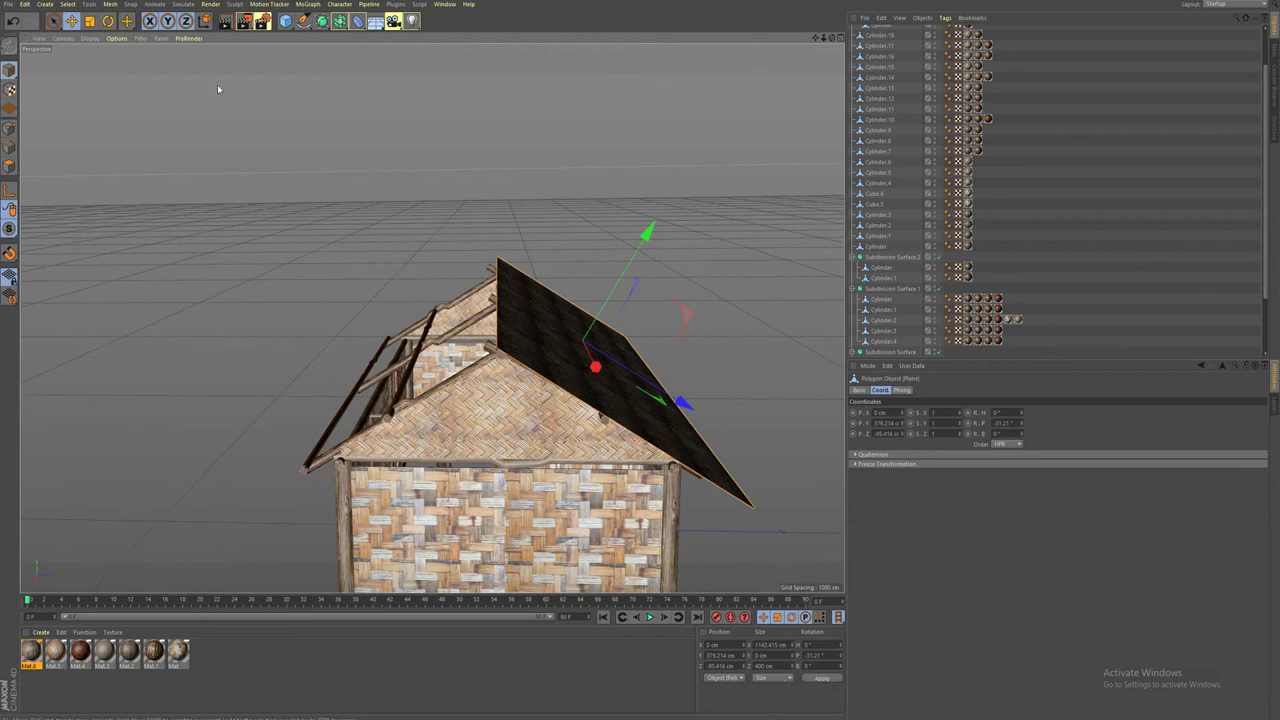
{"action": "left_click", "coordinate": [108, 21]}
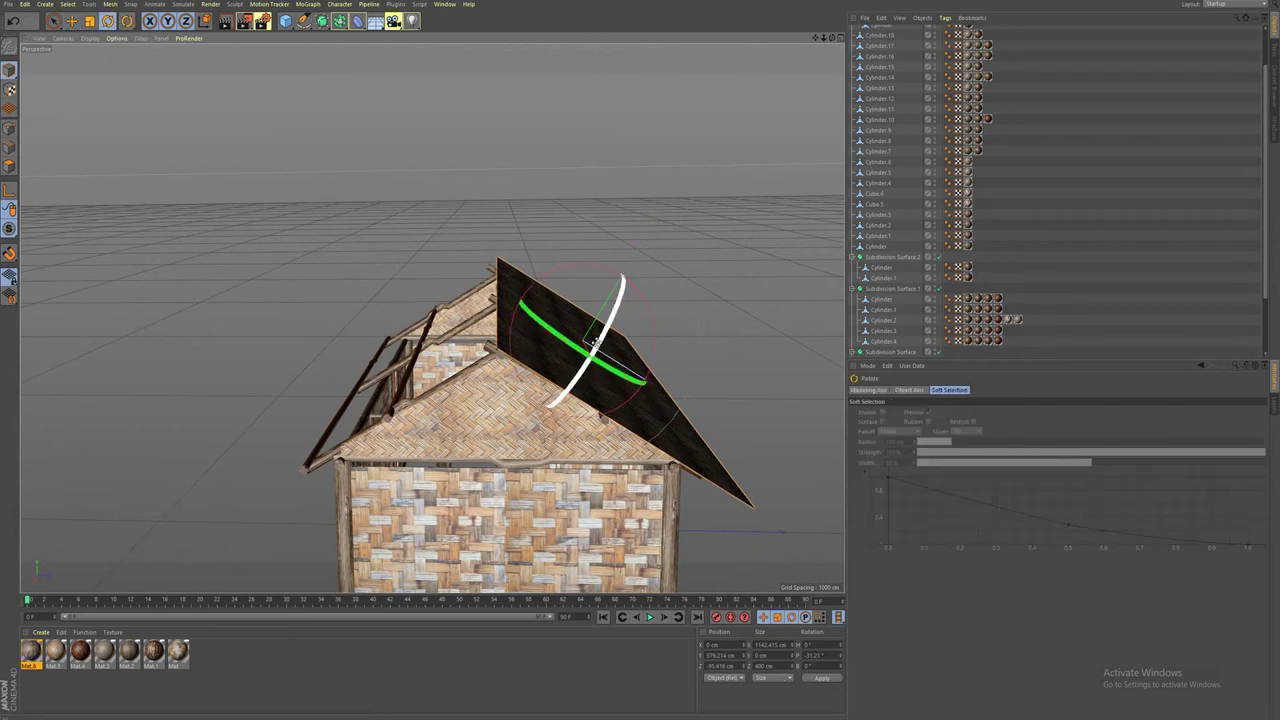
{"action": "left_click", "coordinate": [815, 655]}
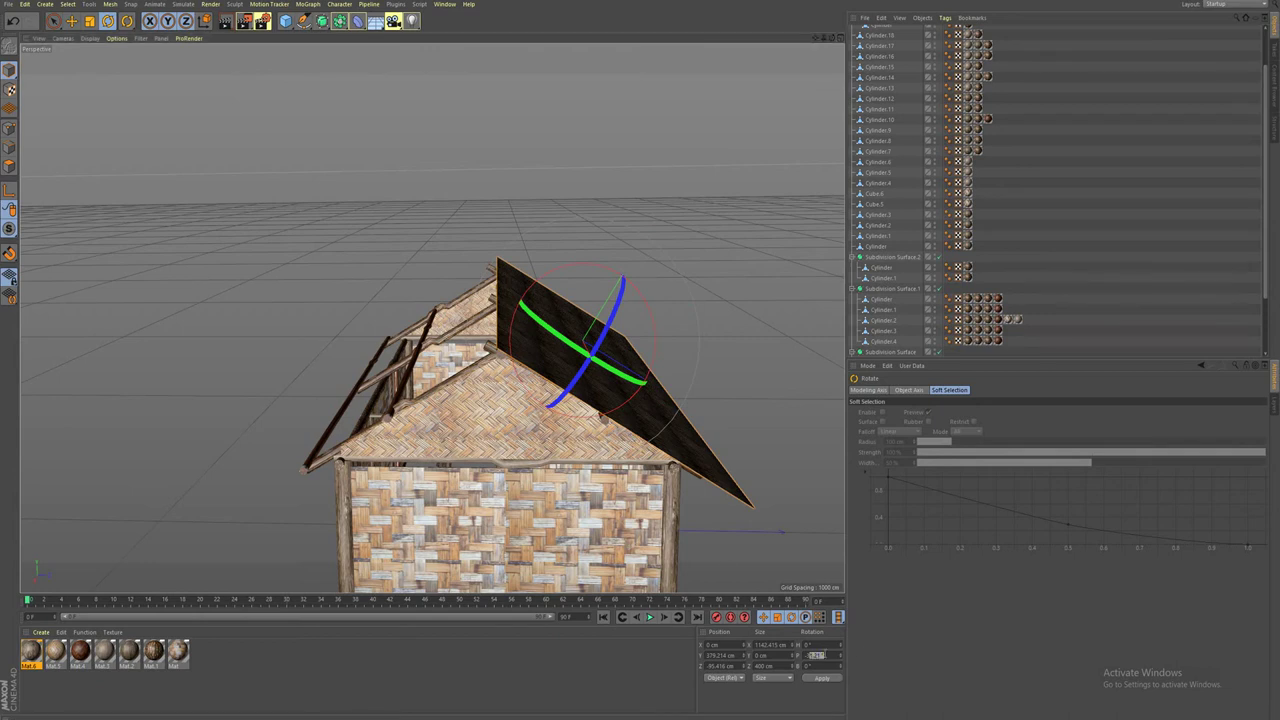
{"action": "type", "text": "-32"}
{"action": "key", "text": "Return"}
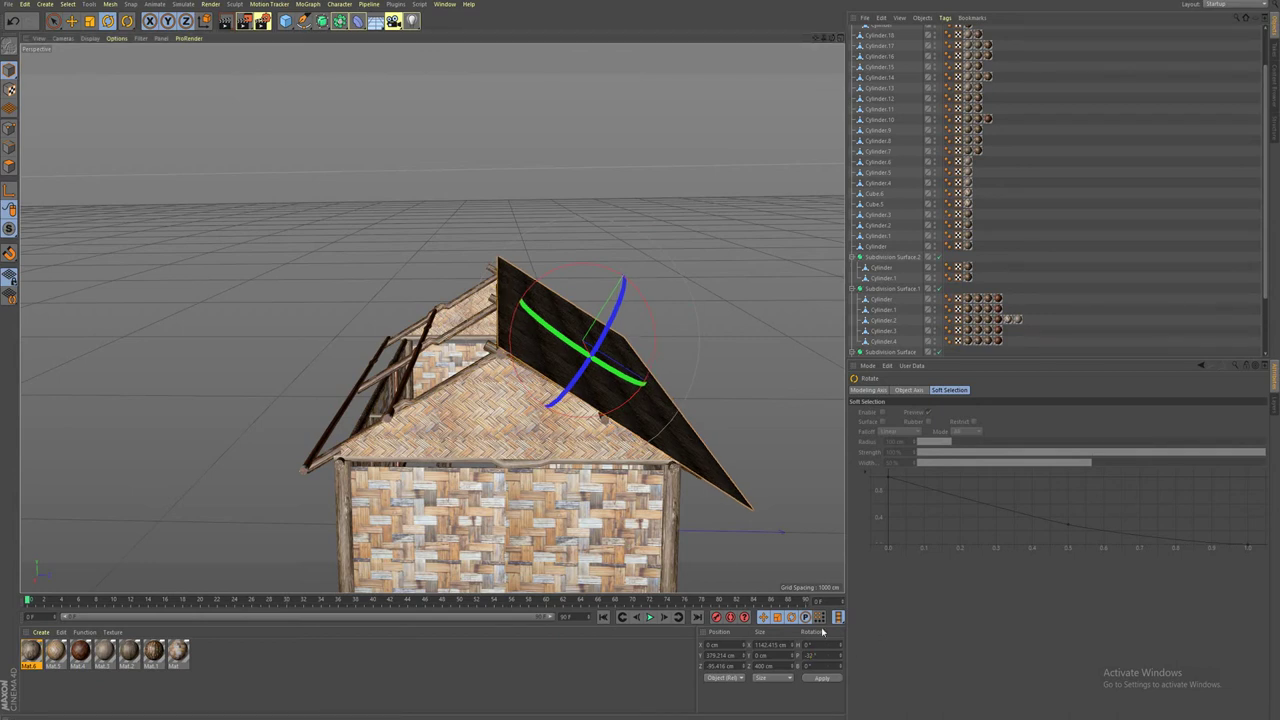
Ctrl-drag a duplicate of the roof plane up toward the hut's other slope.
{"action": "scroll", "coordinate": [472, 358], "scroll_direction": "up", "scroll_amount": 2}
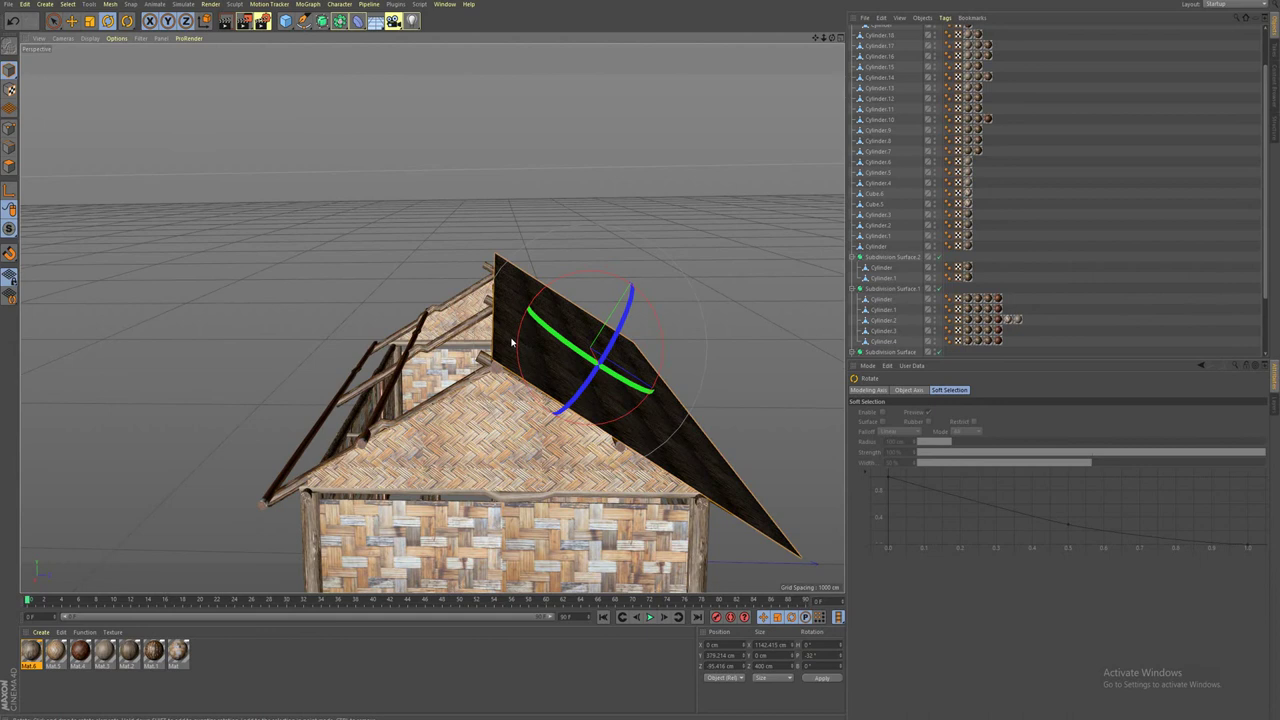
{"action": "left_click", "coordinate": [510, 343]}
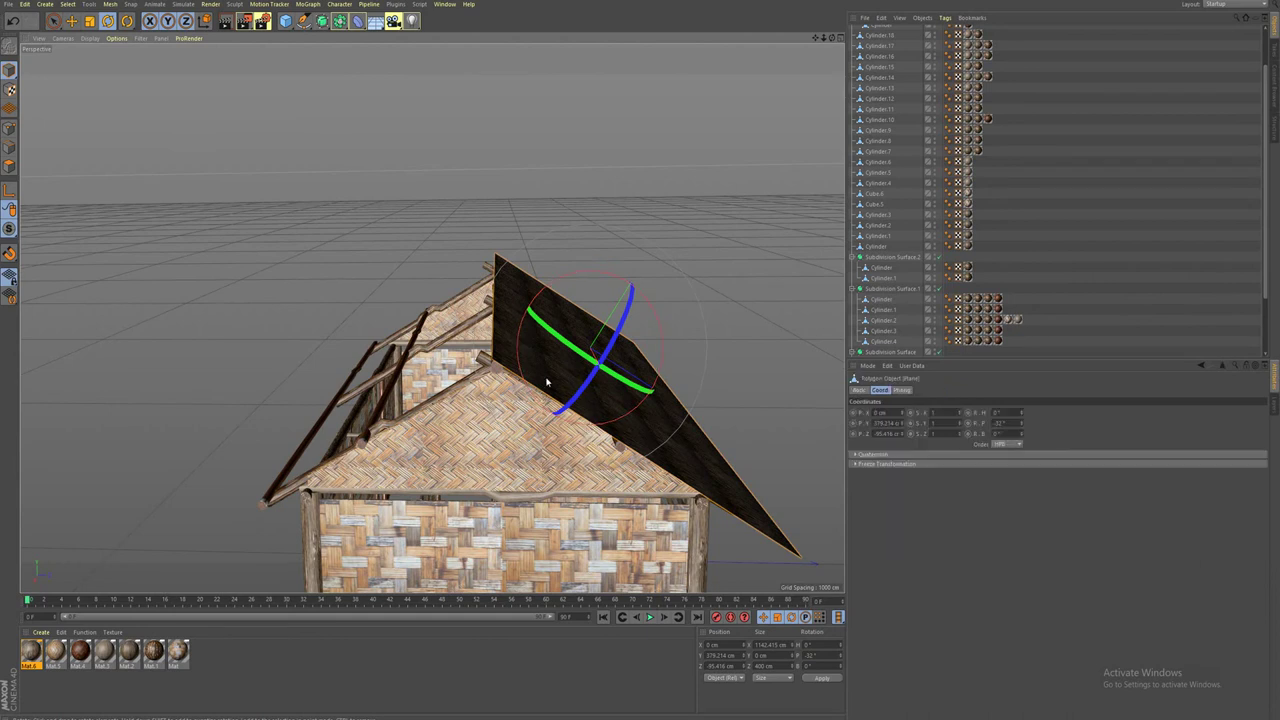
{"action": "key", "text": "e"}
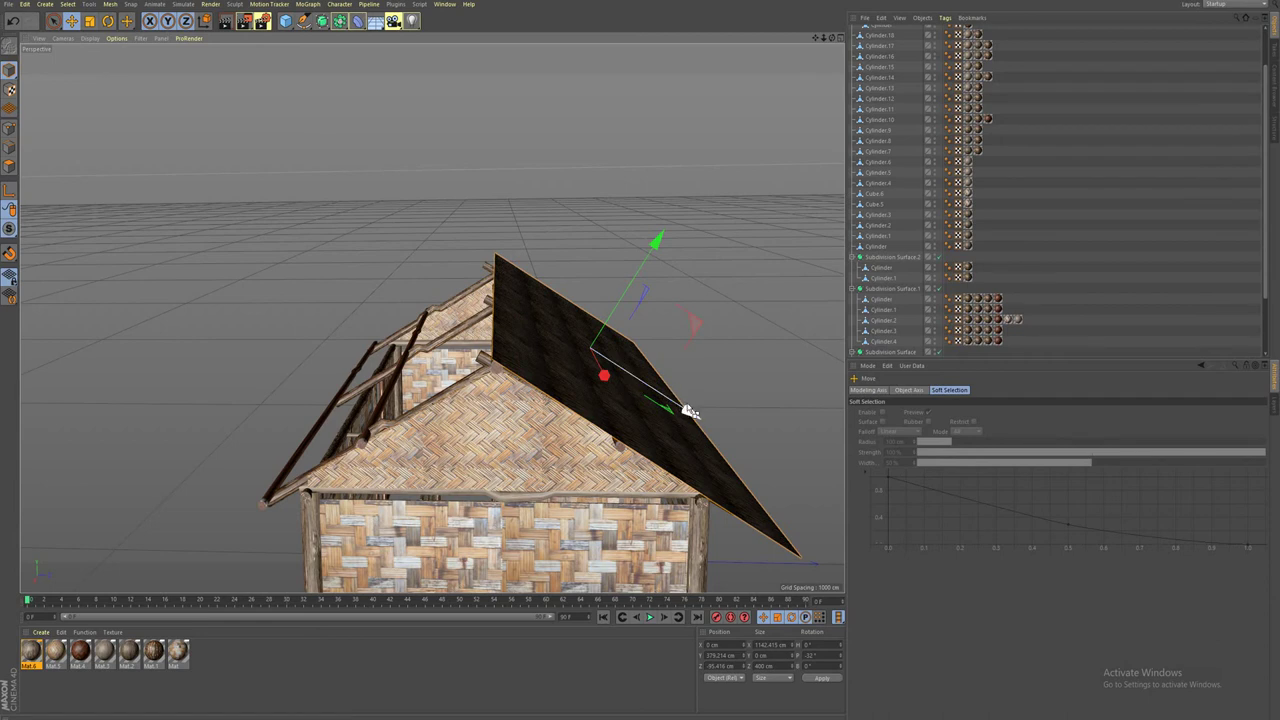
{"action": "left_click_drag", "start_coordinate": [690, 412], "coordinate": [437, 247], "text": "ctrl"}
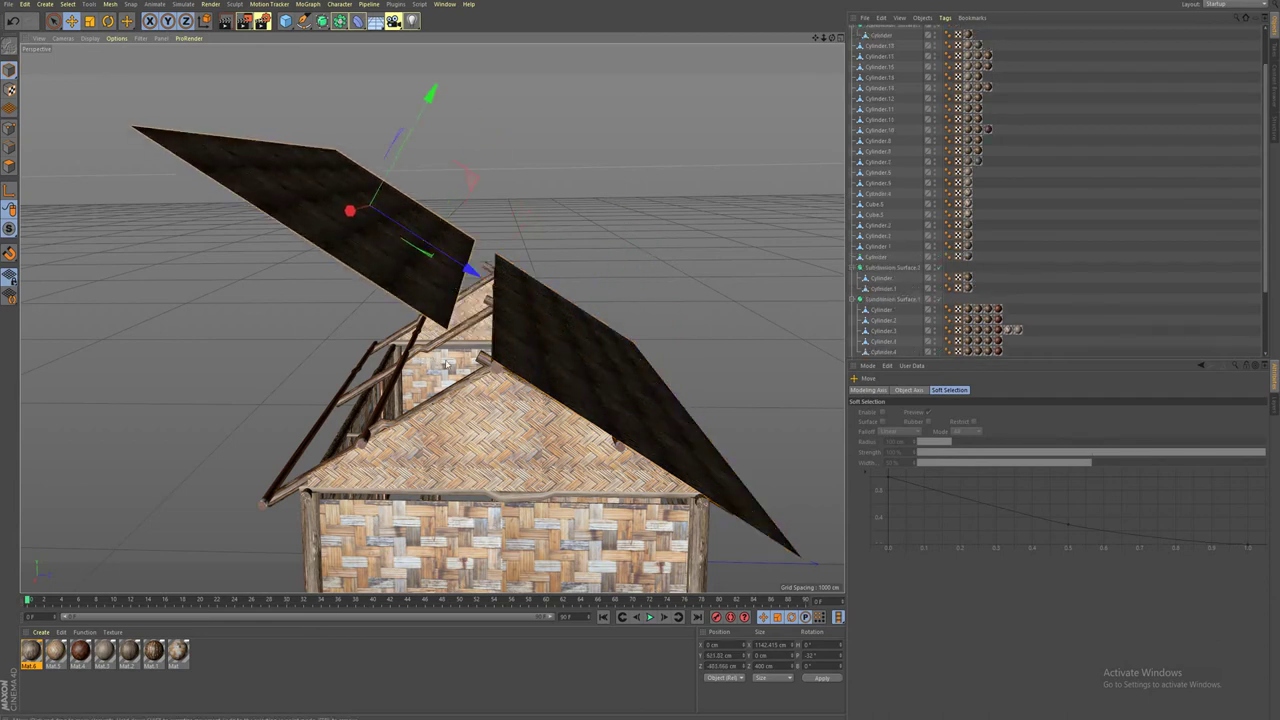
Enter 32° as the copy's Rotation P for the opposite slope.
{"action": "double_click", "coordinate": [812, 655]}
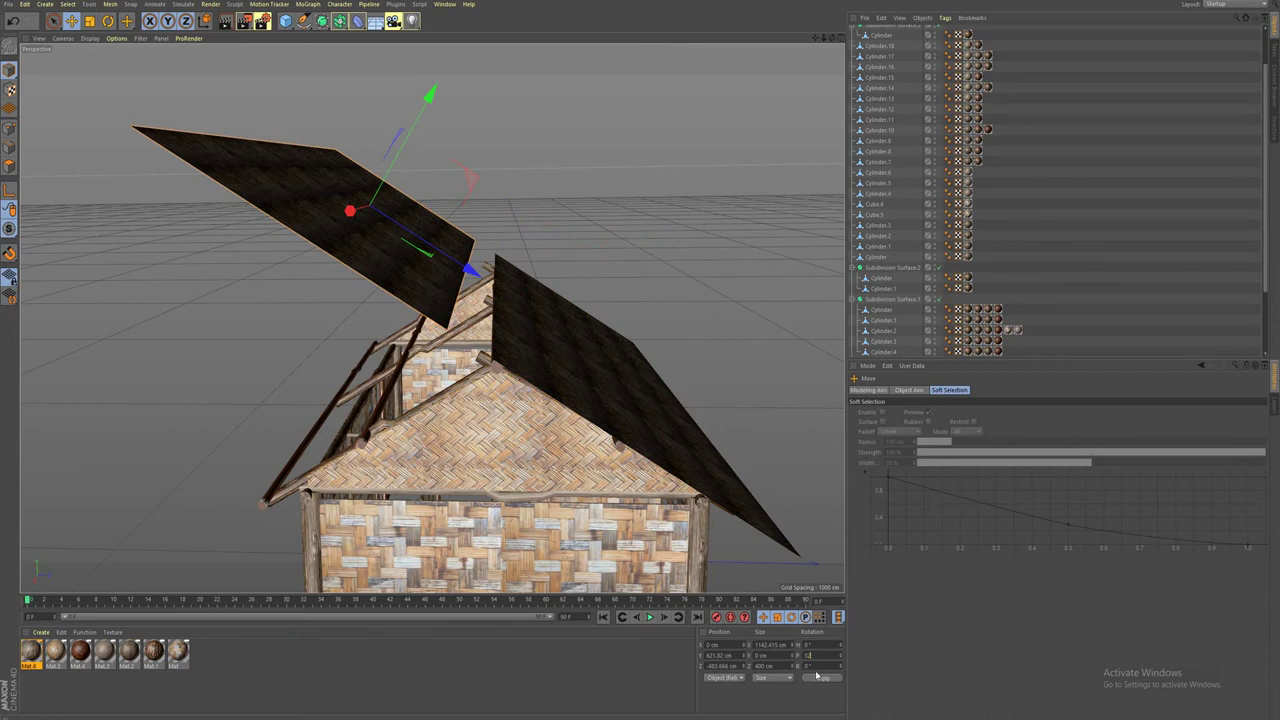
{"action": "key", "text": "Return"}
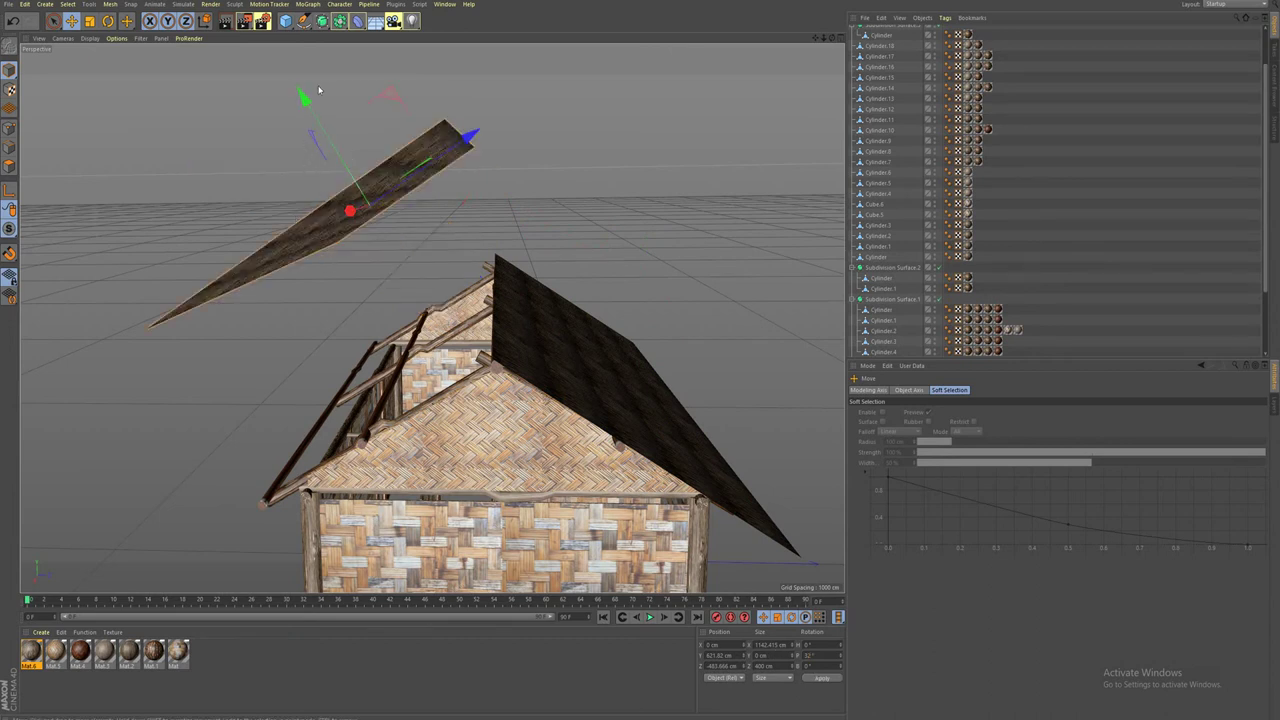